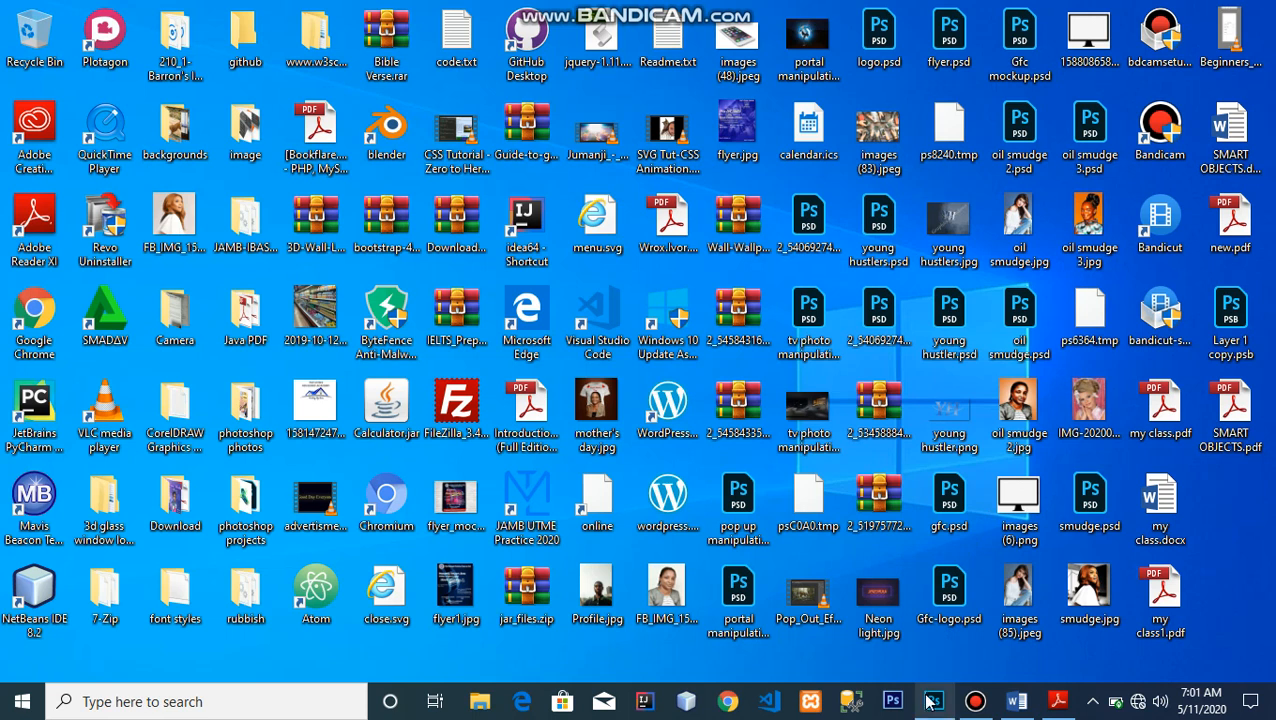
# Open Photoshop and create a new document 1920 by 1080 pixels
pyautogui.moveTo(930, 703)
pyautogui.click(928, 650)
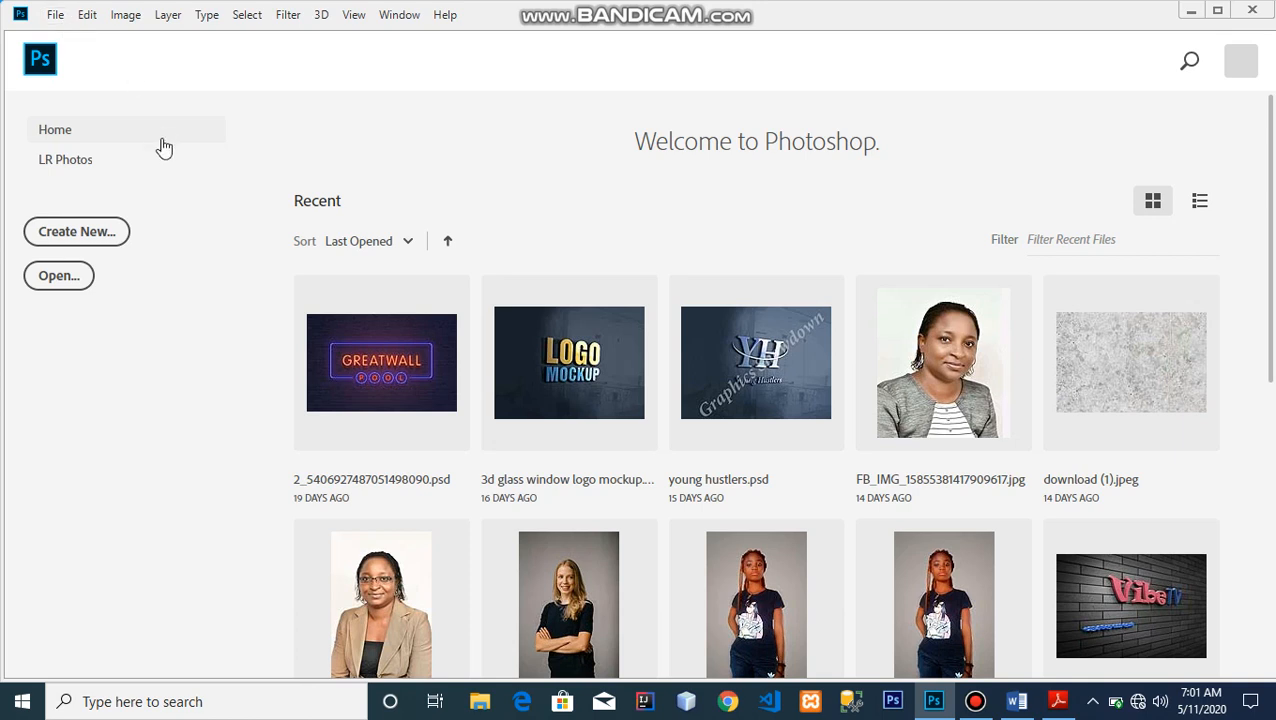
pyautogui.click(98, 235)
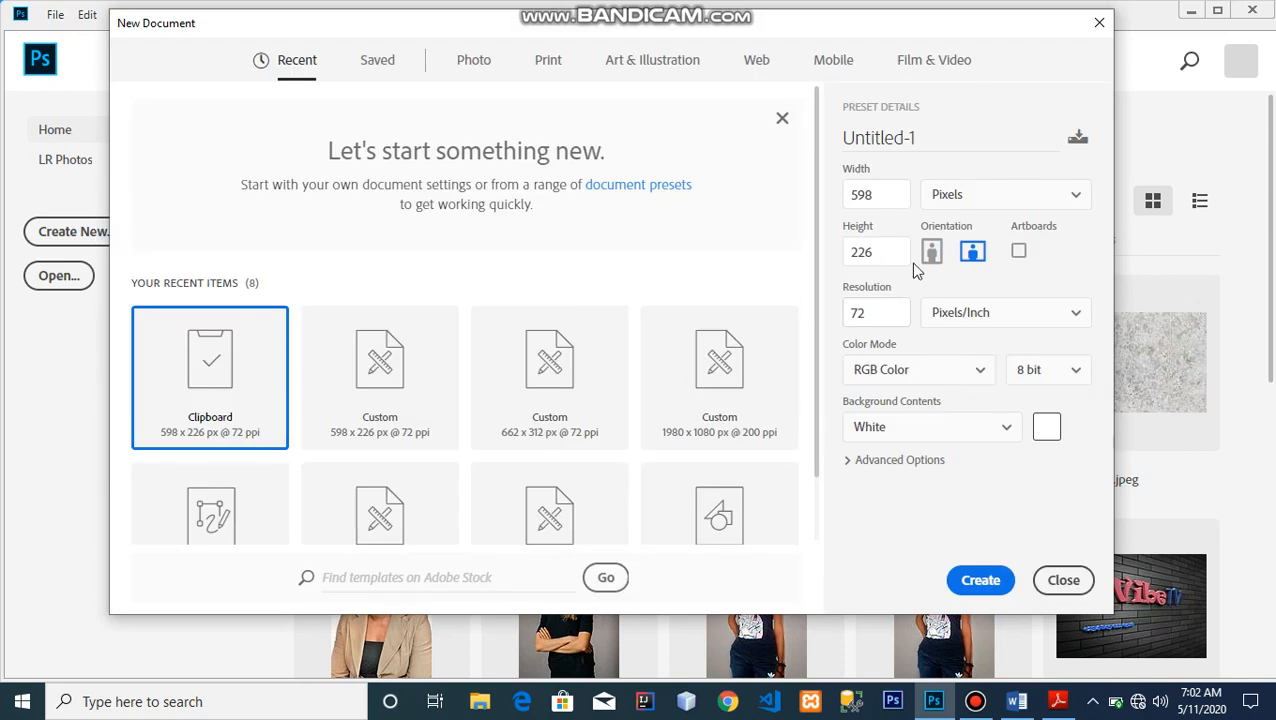
pyautogui.moveTo(885, 196); pyautogui.dragTo(828, 208)
pyautogui.write('1920')
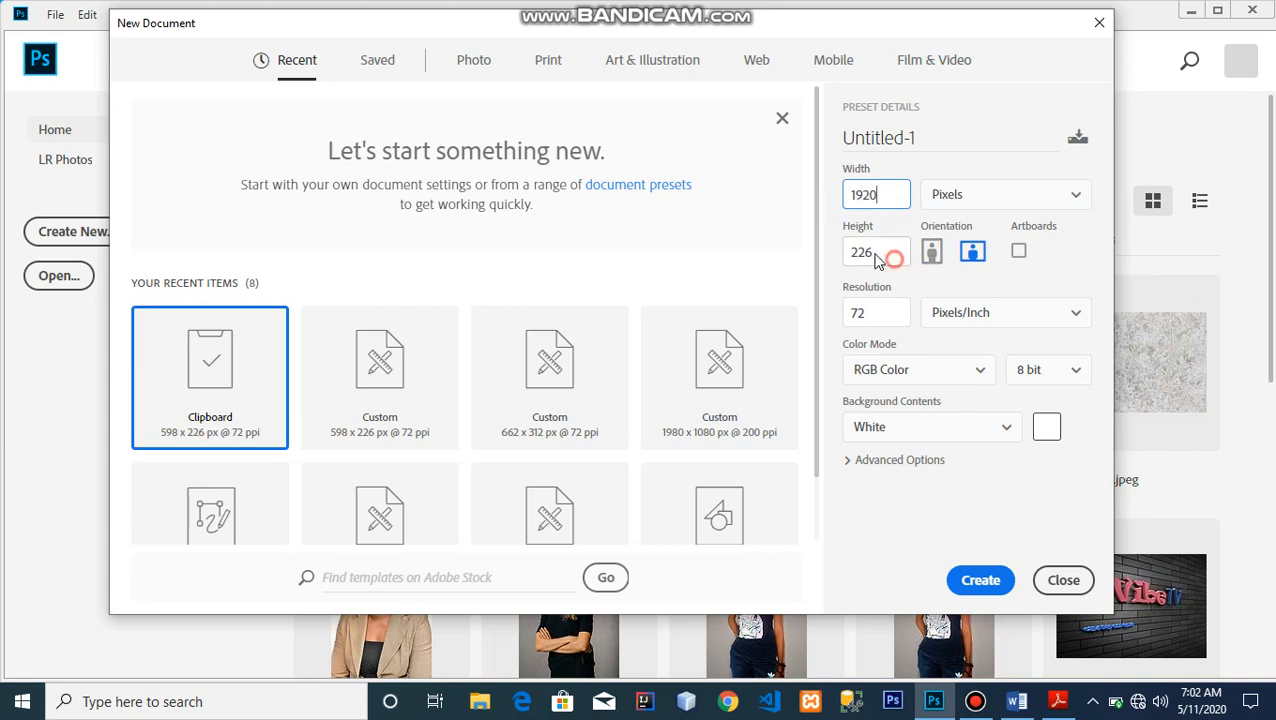
pyautogui.moveTo(883, 259); pyautogui.dragTo(840, 258)
pyautogui.write('1080')
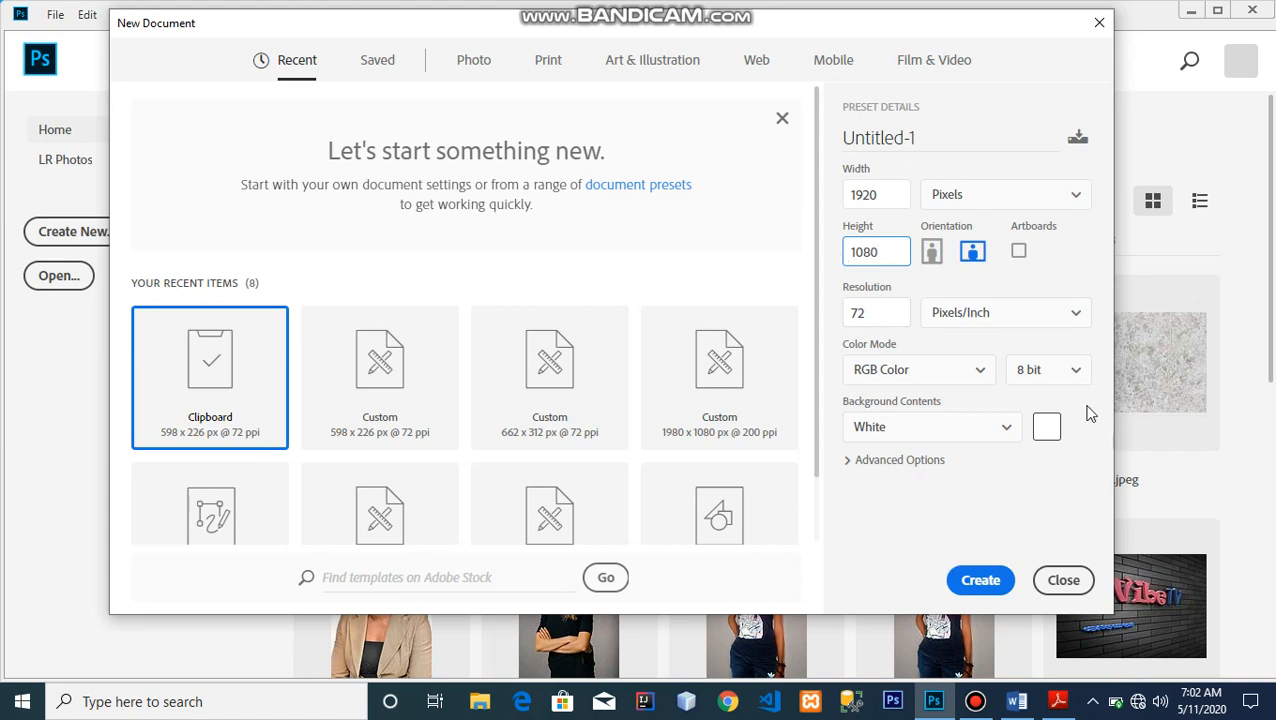
pyautogui.click(986, 592)
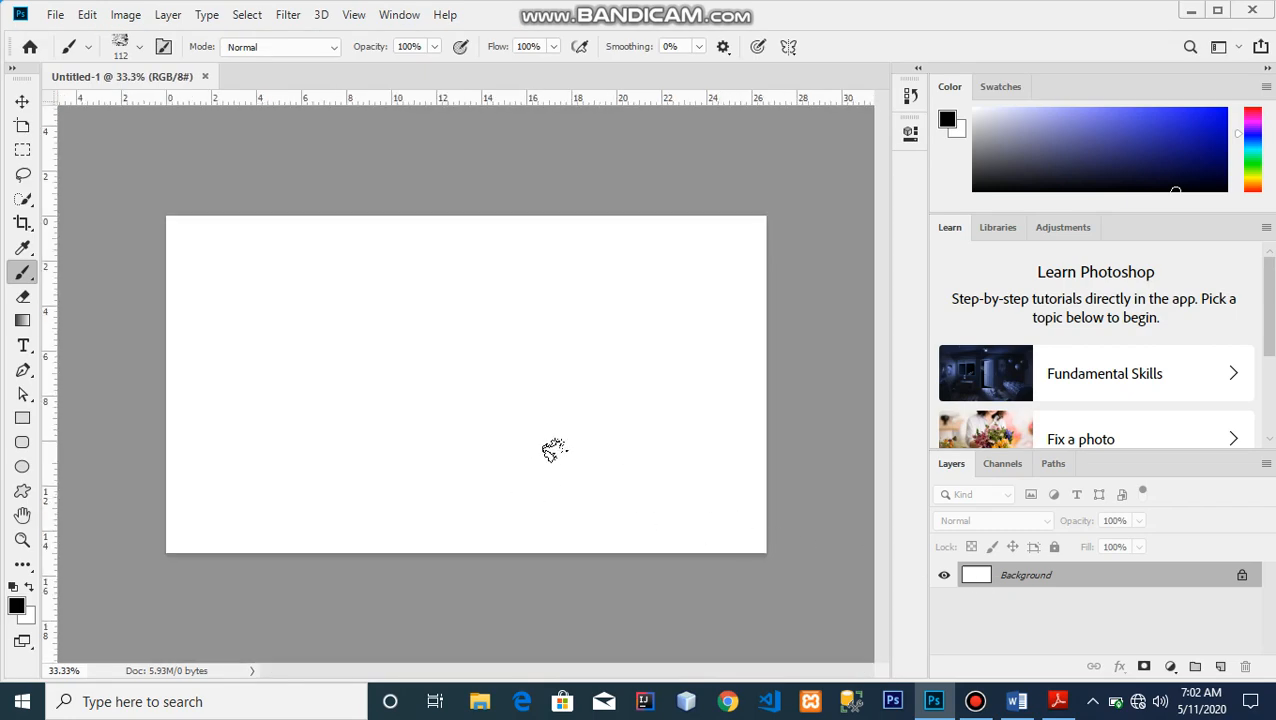
# Unlock the background layer with the Move tool active
pyautogui.click(22, 103)
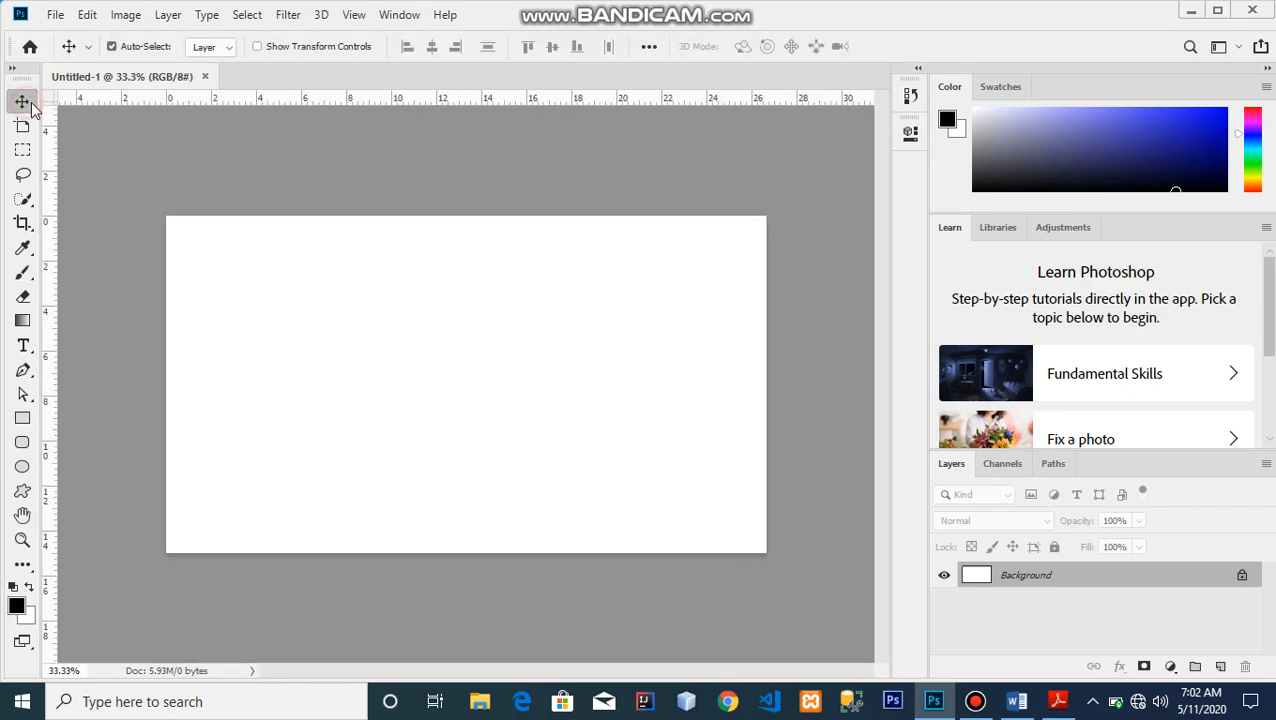
pyautogui.click(1242, 577)
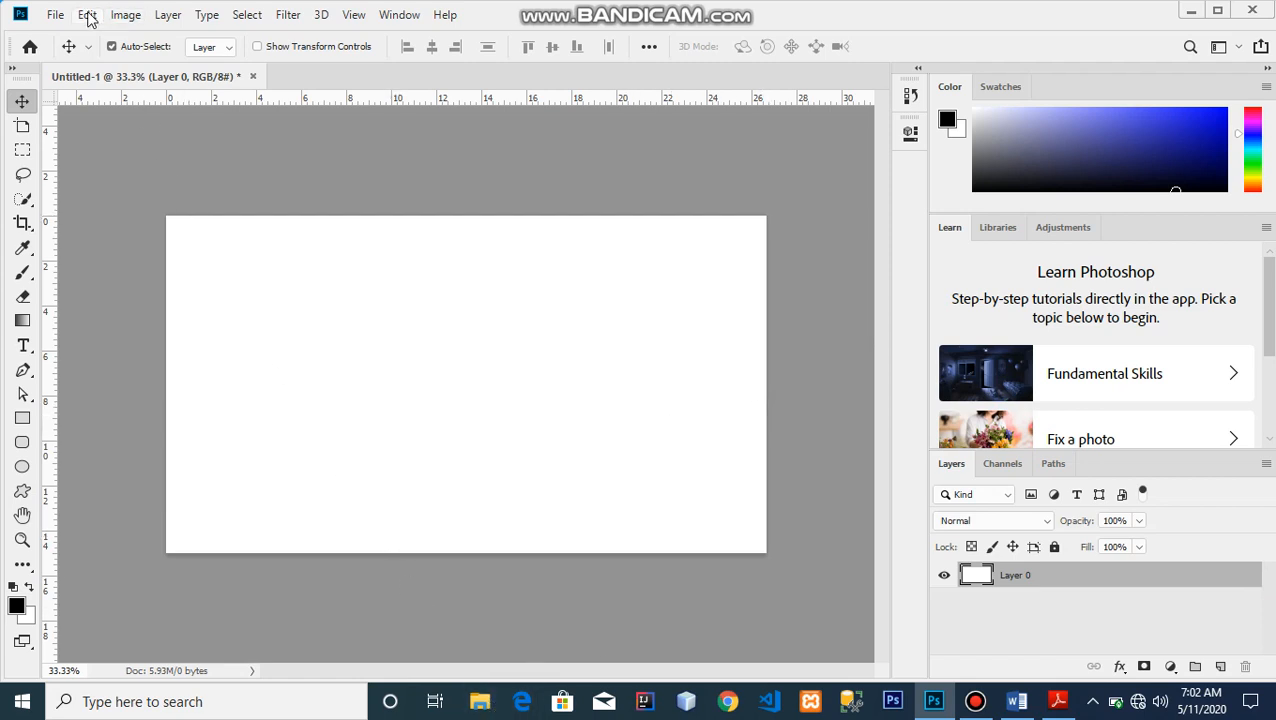
pyautogui.click(56, 14)
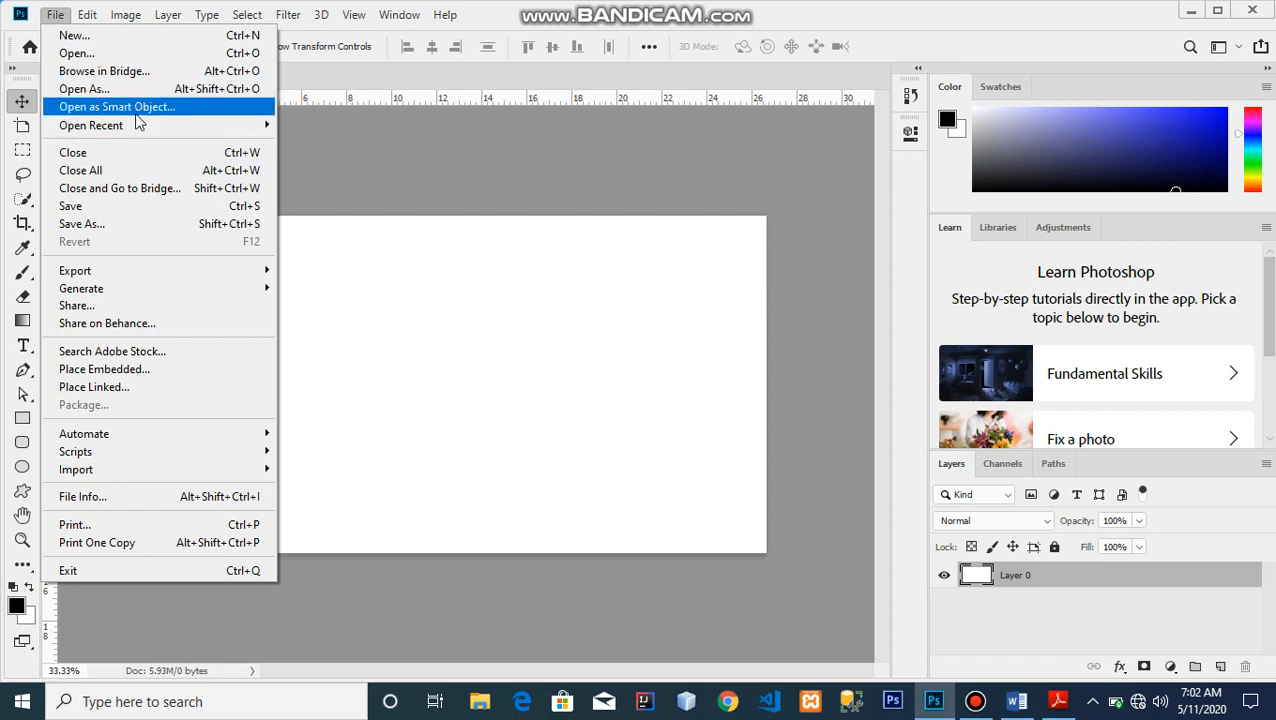
pyautogui.moveTo(85, 122)
pyautogui.click(124, 108)
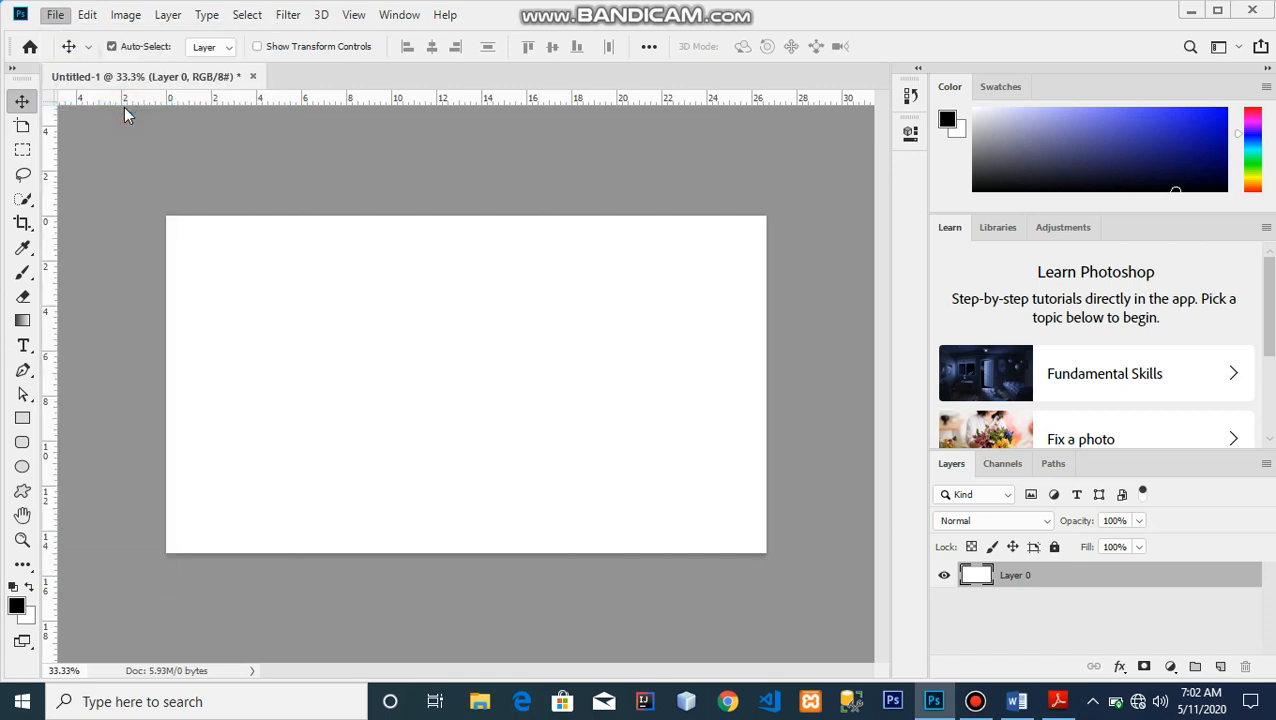
pyautogui.moveTo(627, 126); pyautogui.dragTo(630, 238)
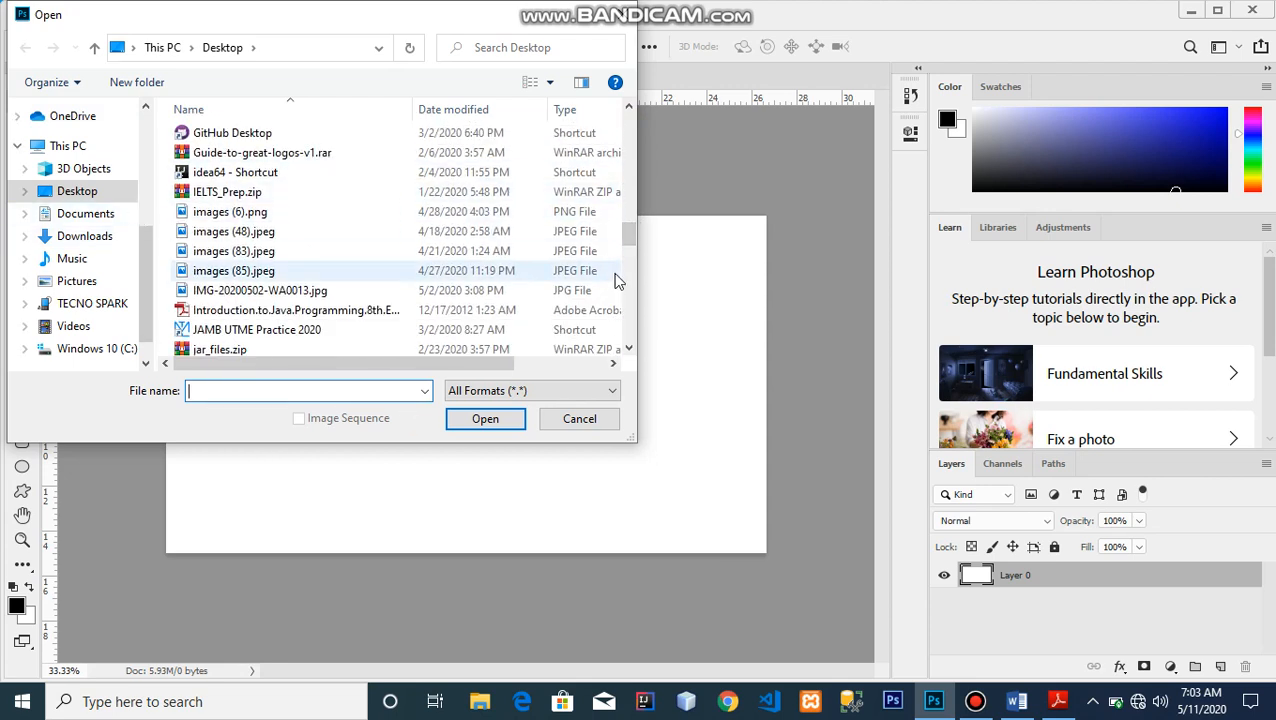
pyautogui.moveTo(627, 240); pyautogui.dragTo(621, 128)
pyautogui.click(383, 197)
pyautogui.doubleClick(383, 197)
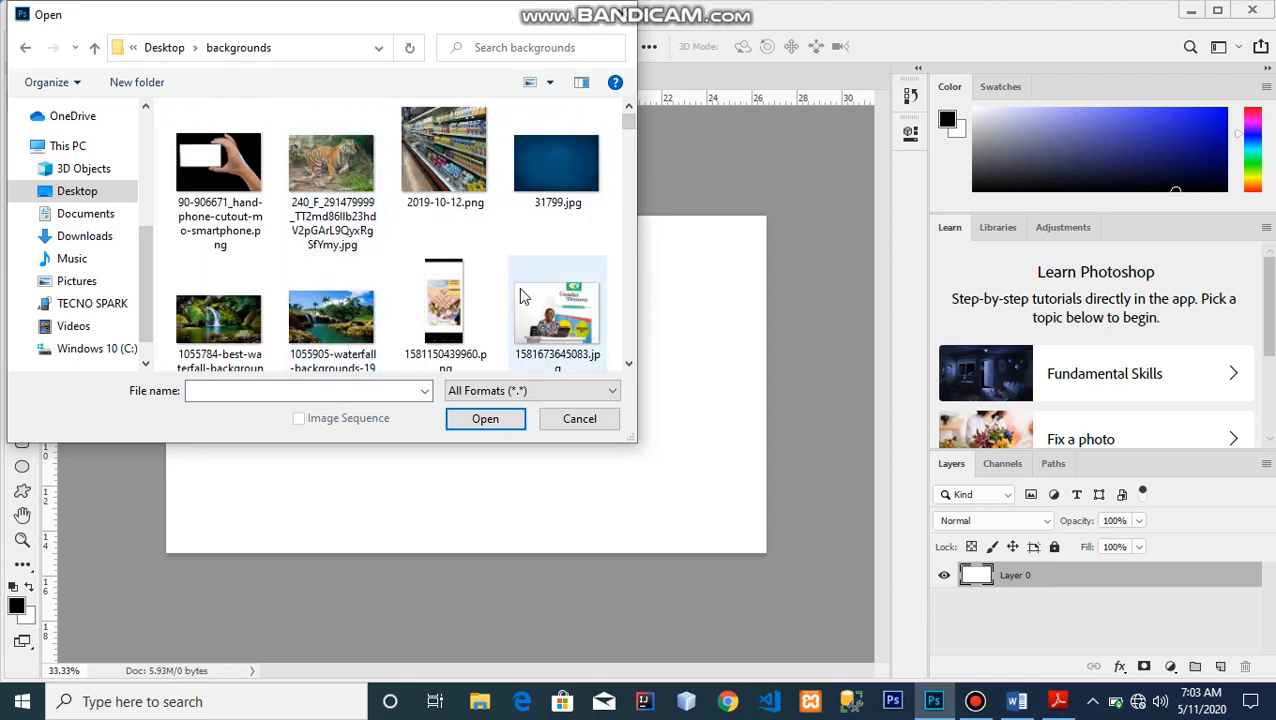
pyautogui.doubleClick(325, 200)
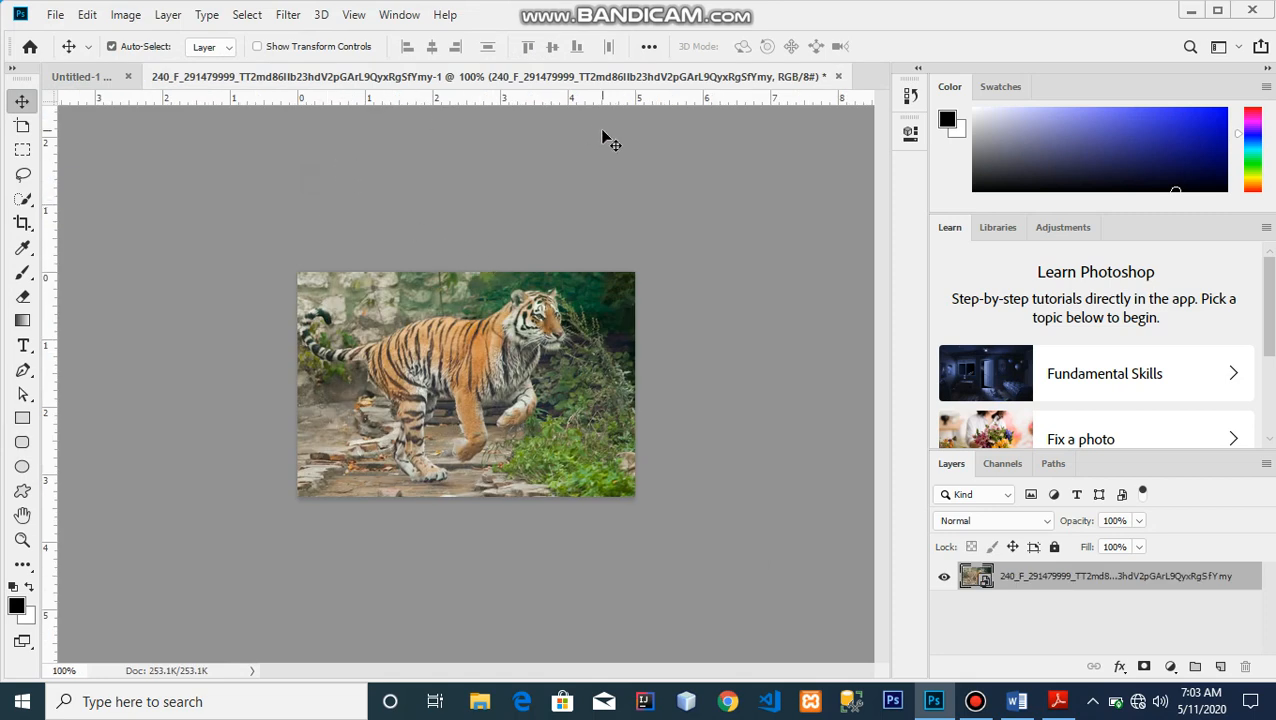
pyautogui.click(838, 77)
pyautogui.click(636, 287)
# Place the tiger image from the backgrounds folder as an embedded object and enlarge it over most of the canvas
pyautogui.click(55, 15)
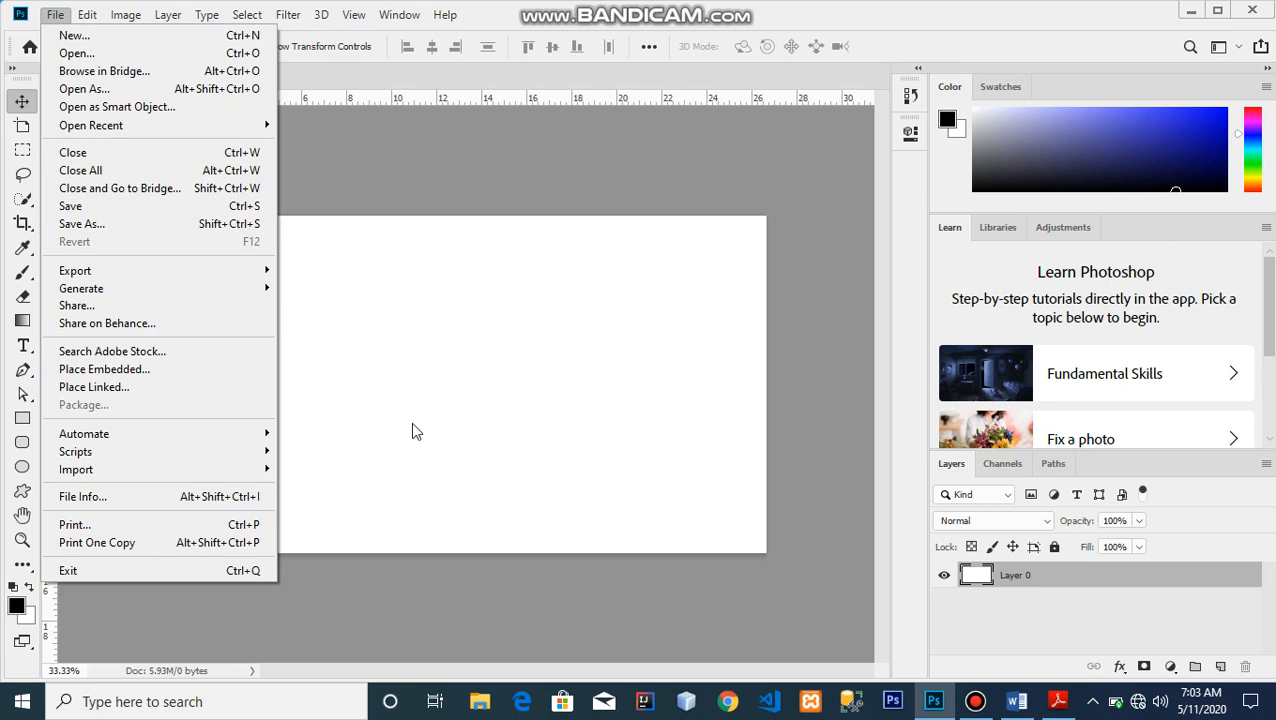
pyautogui.click(138, 369)
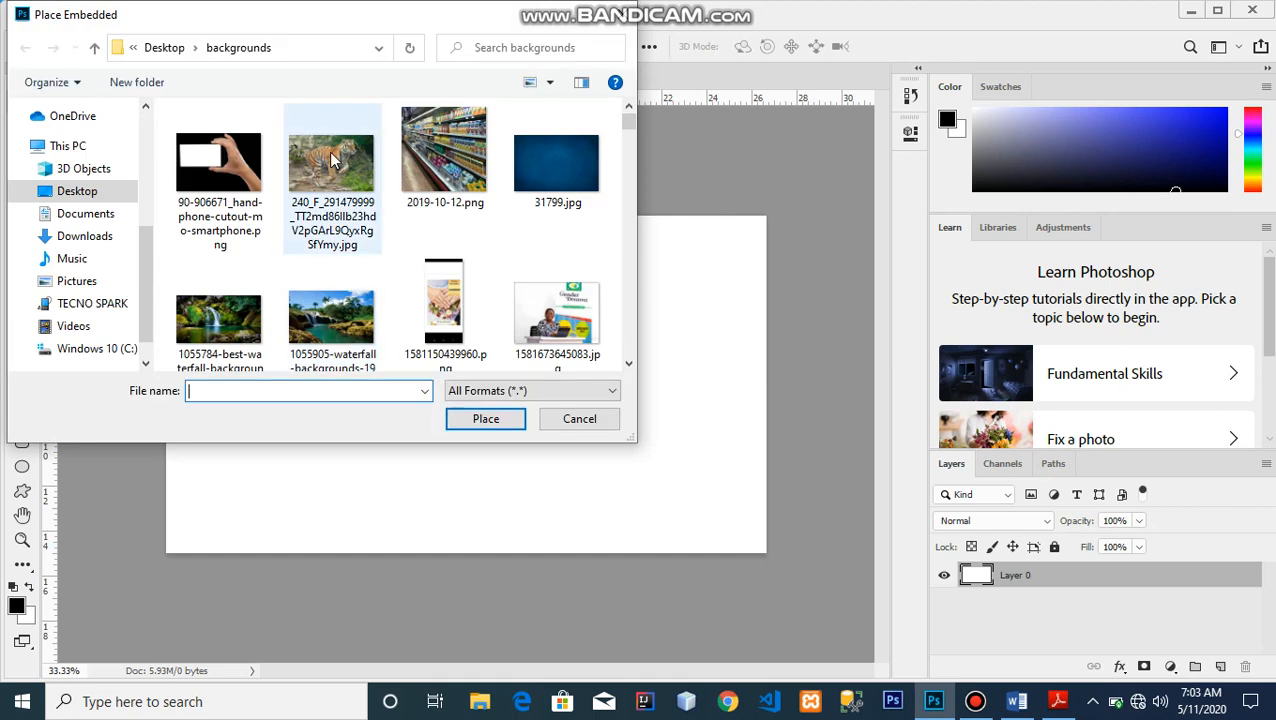
pyautogui.doubleClick(345, 176)
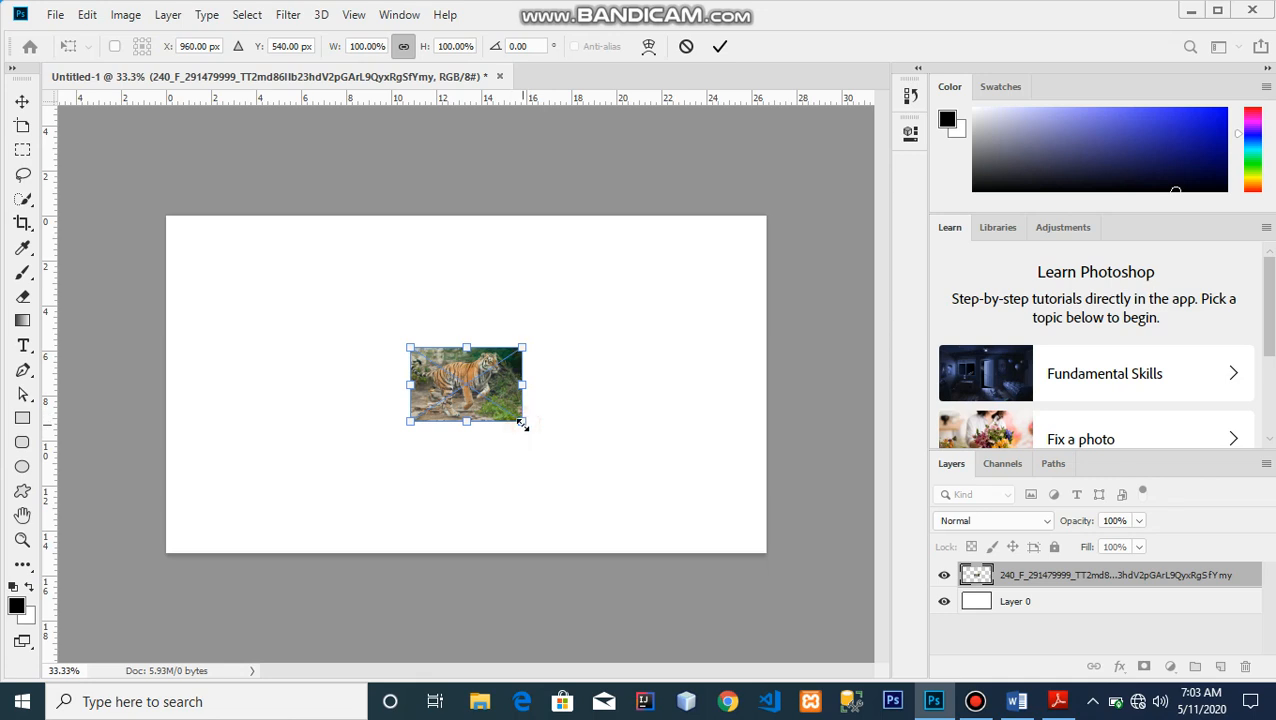
pyautogui.moveTo(522, 423); pyautogui.dragTo(600, 517)
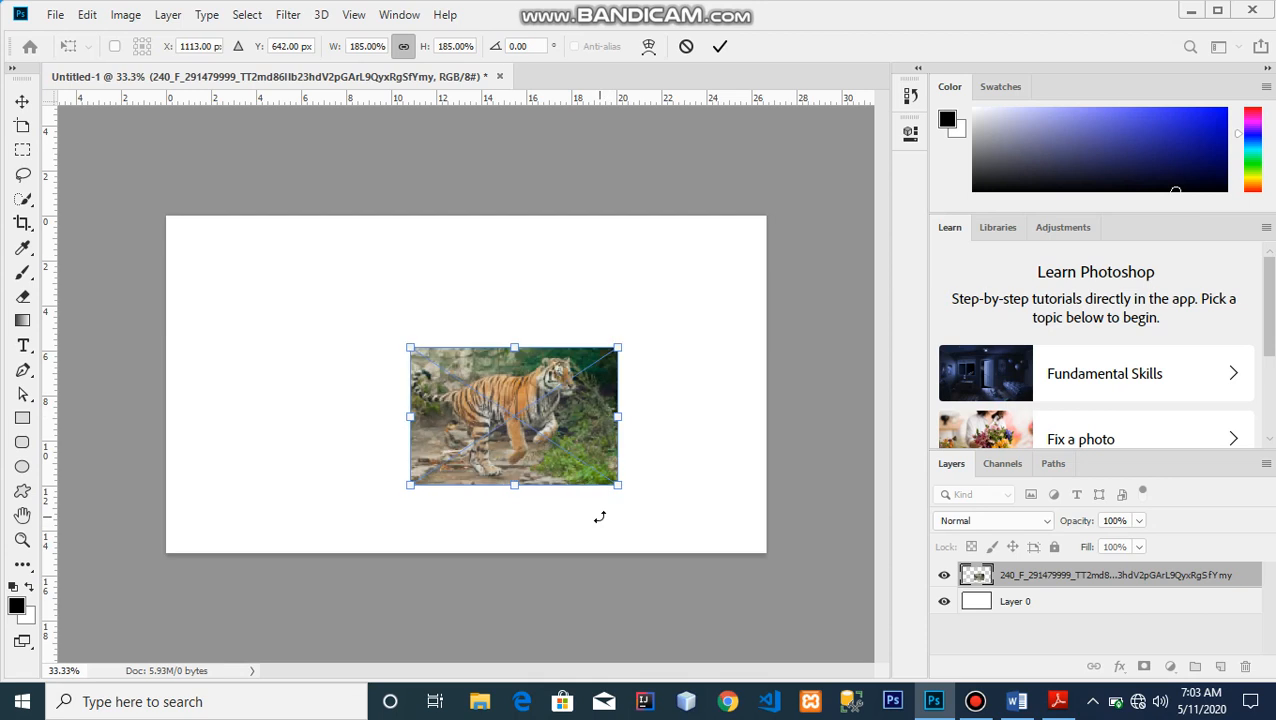
pyautogui.hotkey('ctrl', 'z')
pyautogui.moveTo(521, 421); pyautogui.dragTo(670, 541)
pyautogui.press('Return')
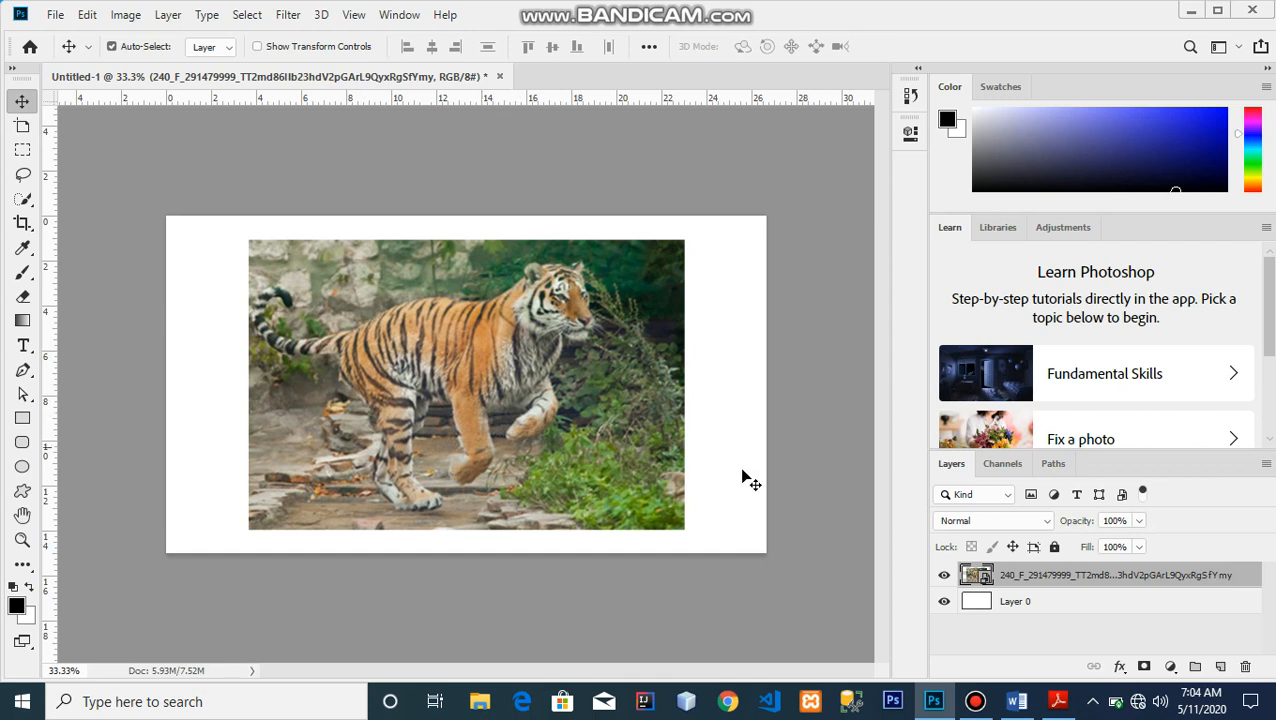
# Open the placed image's smart object contents, paint black brush strokes over the tiger, and save
pyautogui.doubleClick(984, 578)
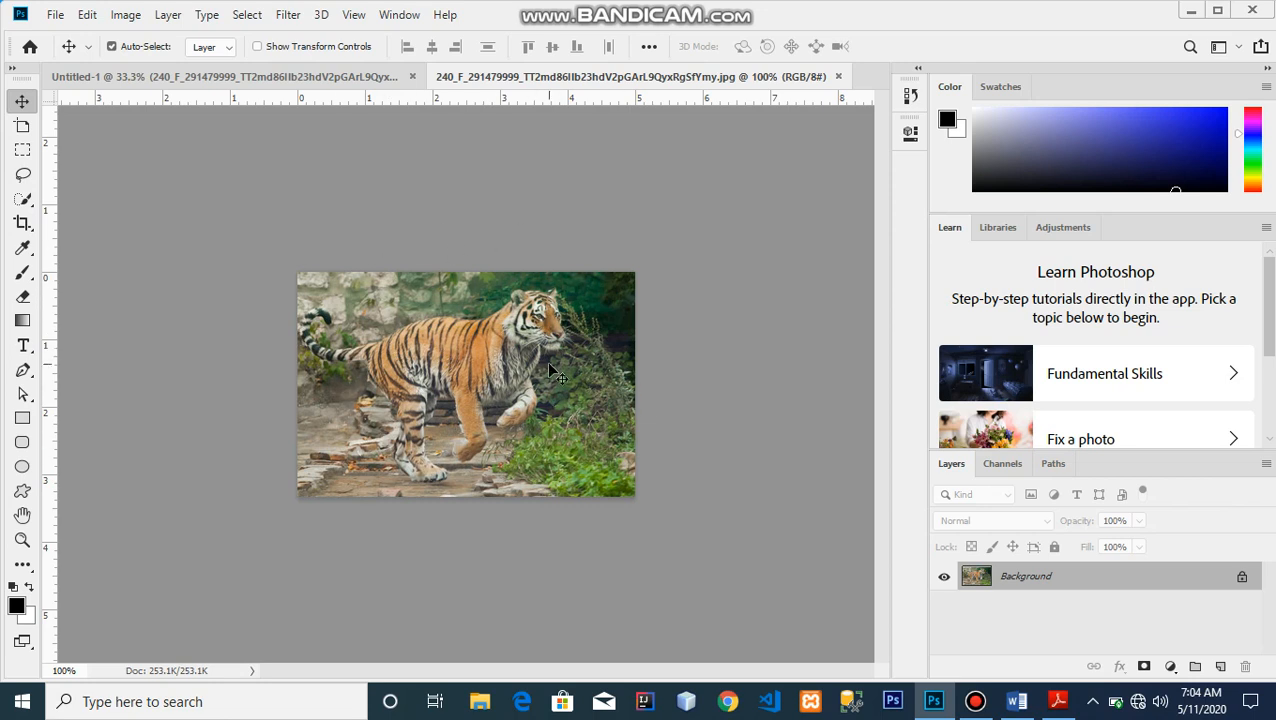
pyautogui.click(22, 272)
pyautogui.moveTo(400, 340)
pyautogui.mouseDown()
pyautogui.moveTo(525, 385)
pyautogui.moveTo(517, 376)
pyautogui.mouseUp()
pyautogui.hotkey('ctrl', 's')
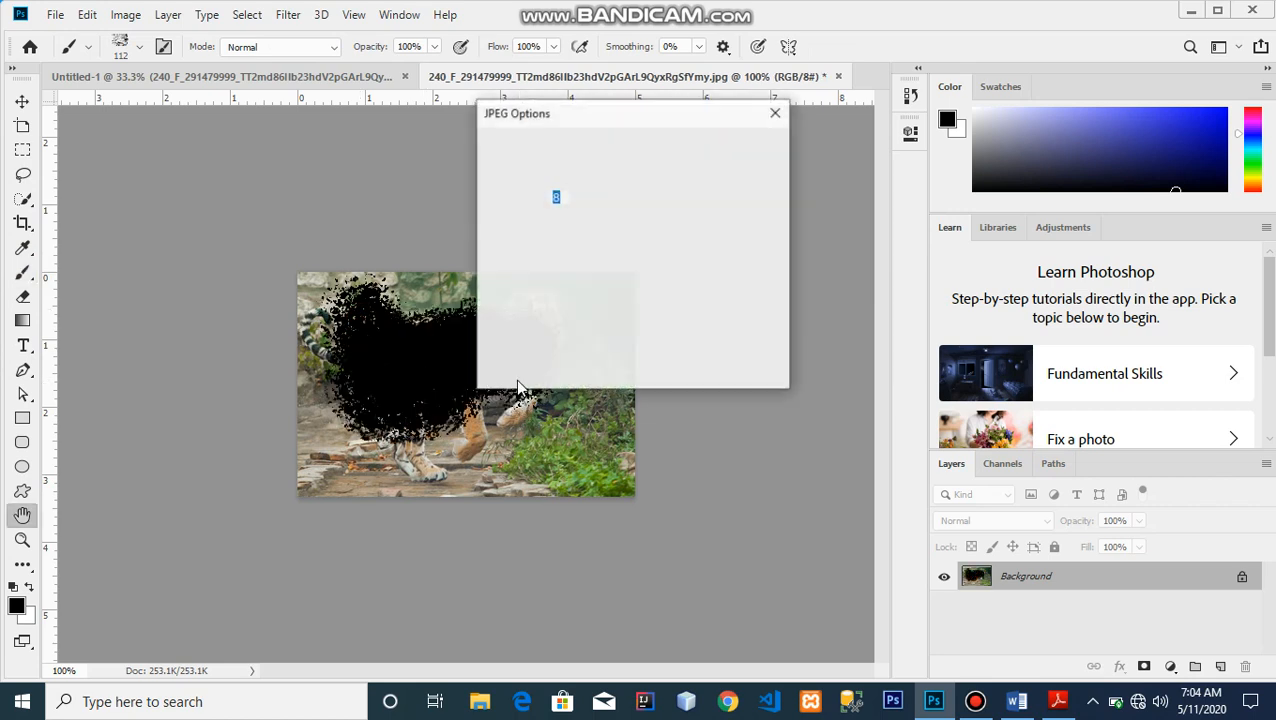
pyautogui.click(769, 149)
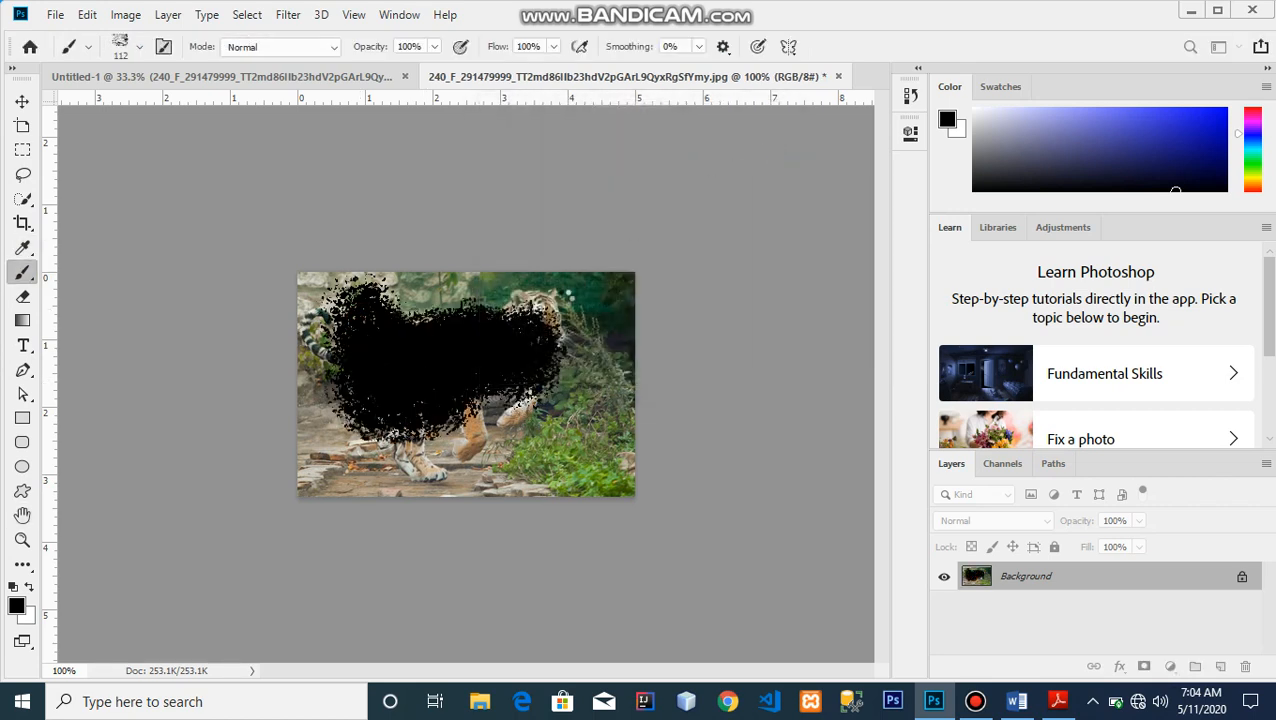
# Return to the main document and close the smart object contents tab without keeping the brush edits
pyautogui.click(357, 84)
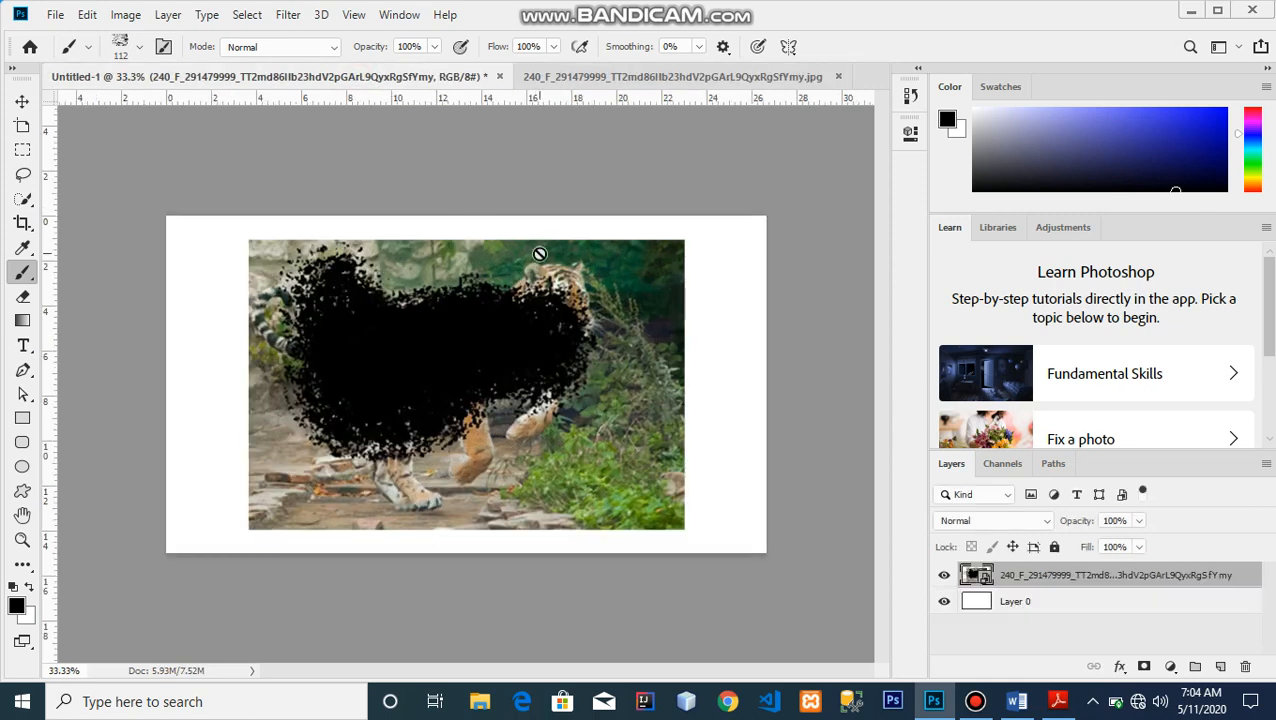
pyautogui.click(690, 76)
pyautogui.moveTo(480, 370); pyautogui.dragTo(452, 374)
pyautogui.moveTo(697, 440); pyautogui.dragTo(810, 73)
pyautogui.click(838, 77)
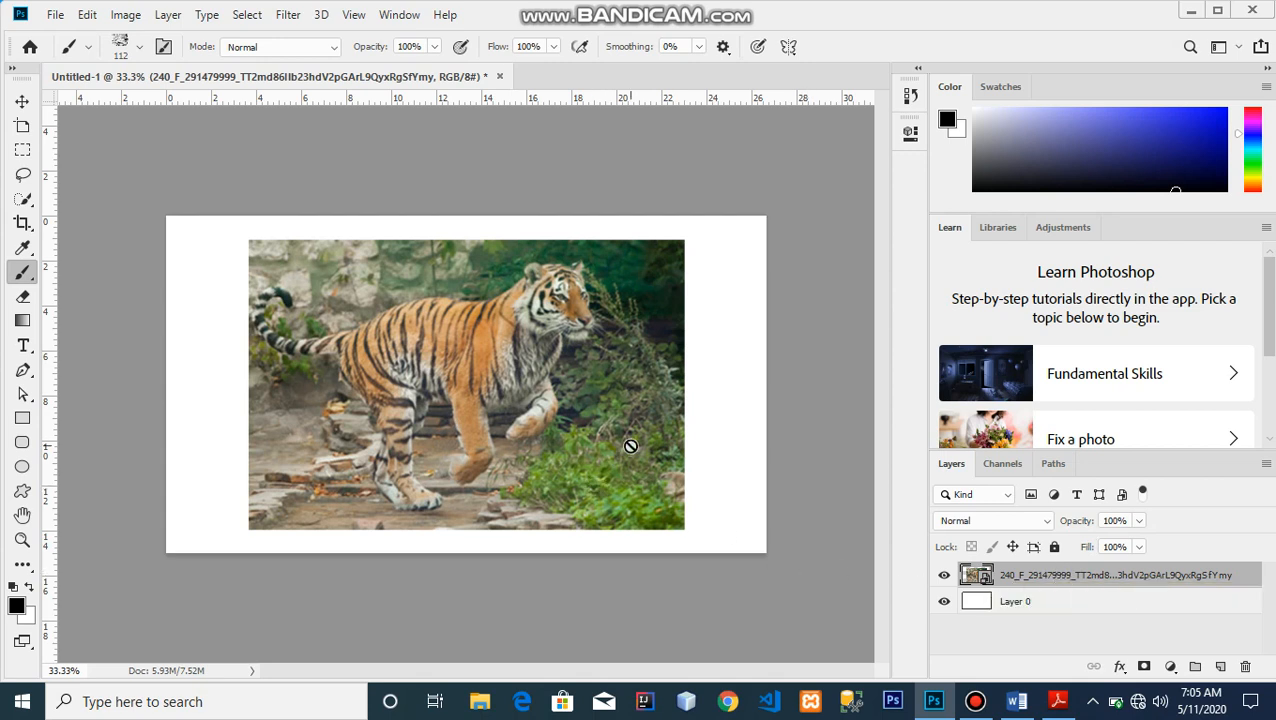
# Extend the canvas upward and to the left with the Crop tool
pyautogui.click(22, 222)
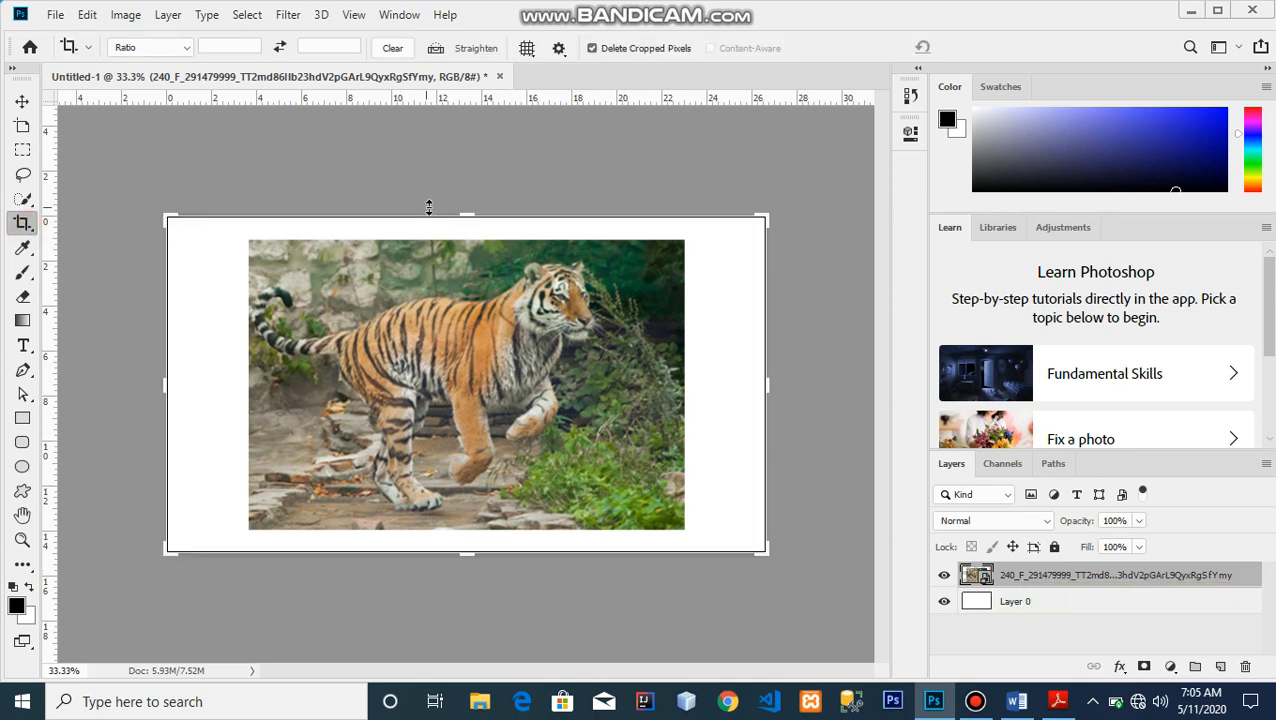
pyautogui.moveTo(475, 212); pyautogui.dragTo(464, 157)
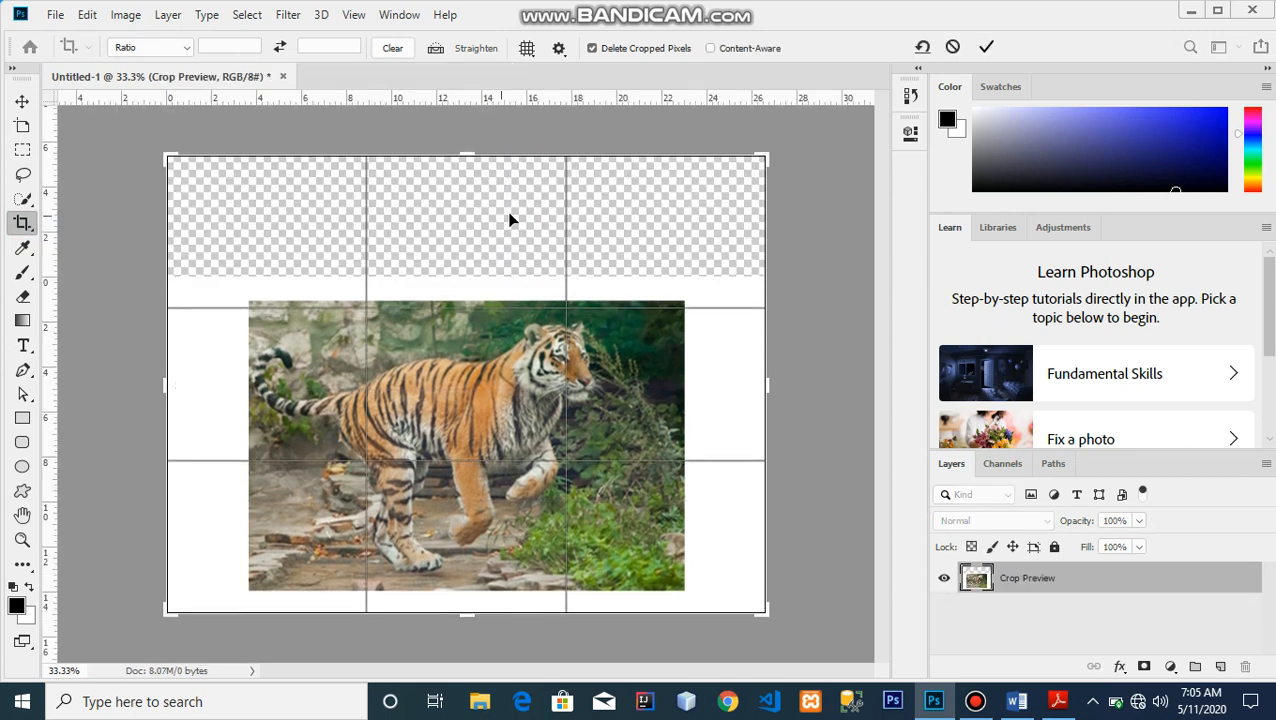
pyautogui.moveTo(159, 383); pyautogui.dragTo(76, 392)
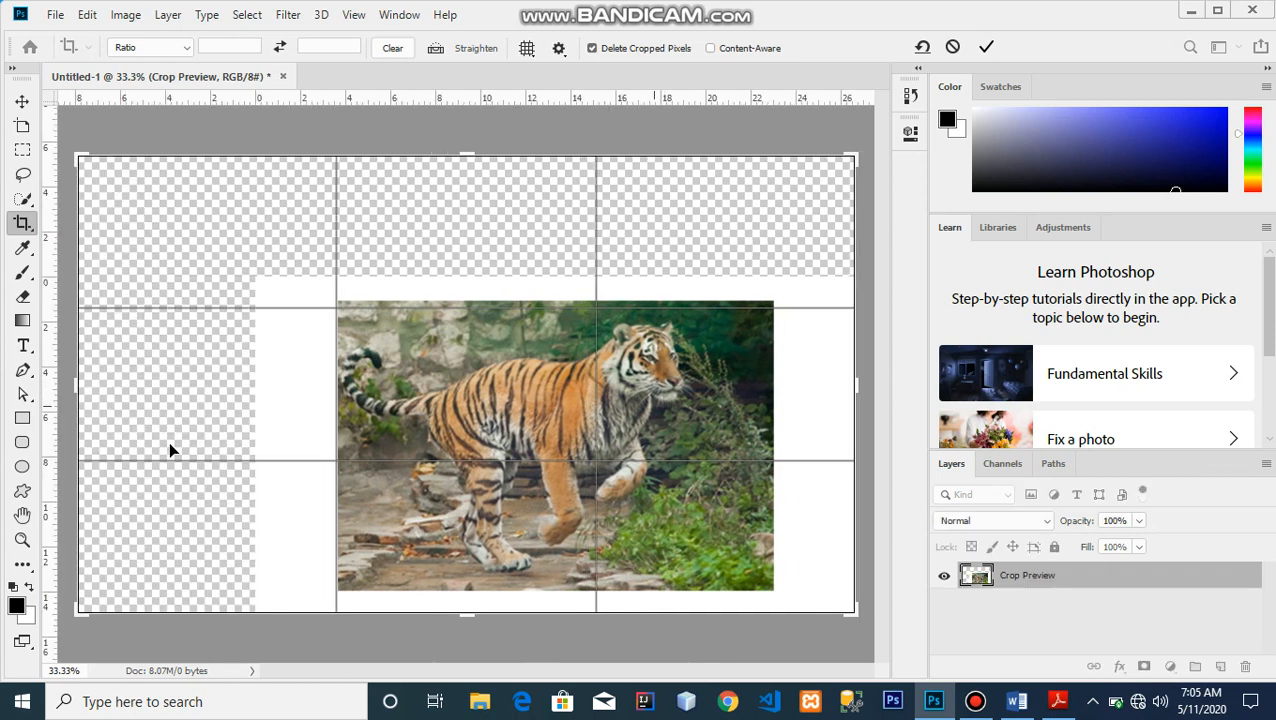
# Fill the empty transparent area of Layer 0 with white using the Paint Bucket tool
pyautogui.click(24, 566)
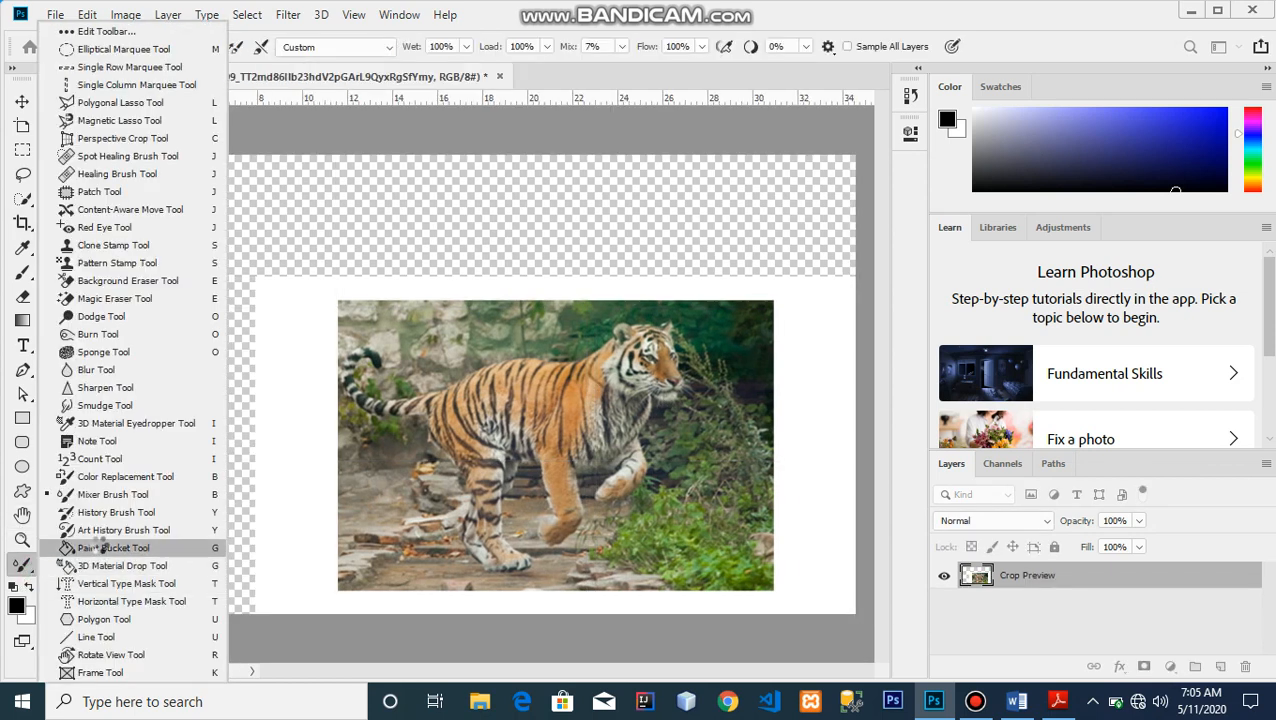
pyautogui.click(100, 547)
pyautogui.click(194, 421)
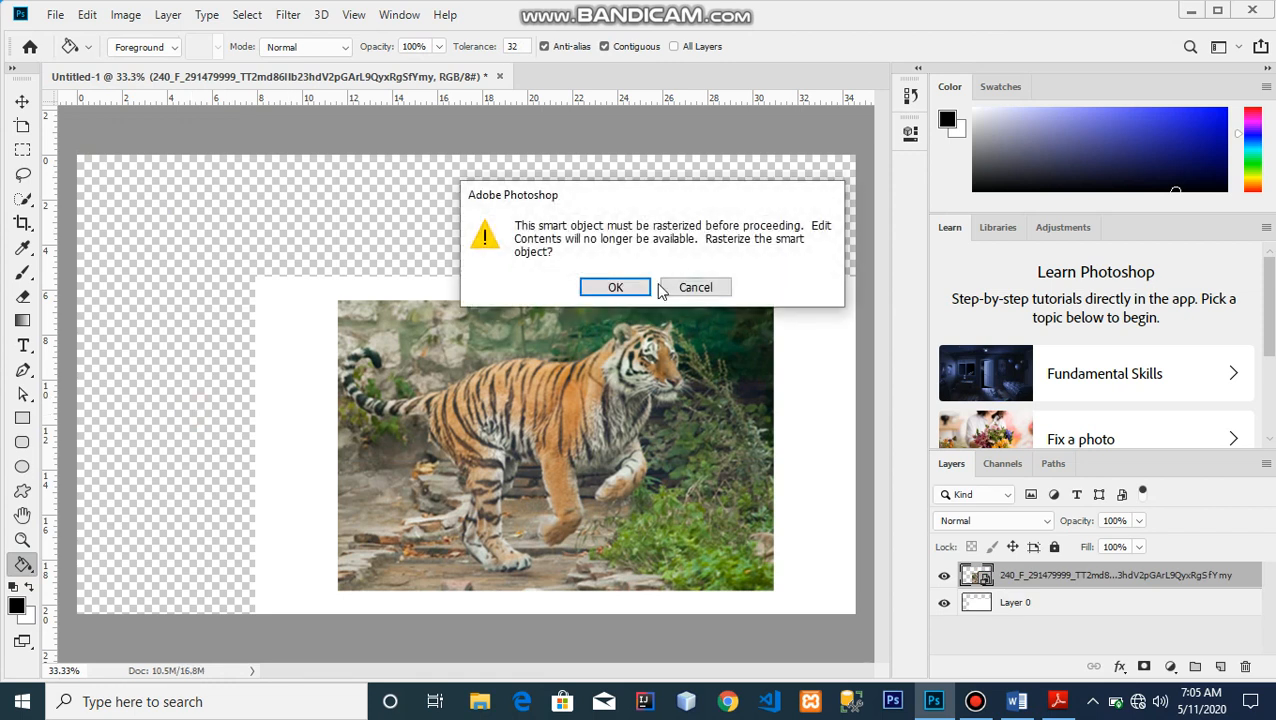
pyautogui.click(697, 289)
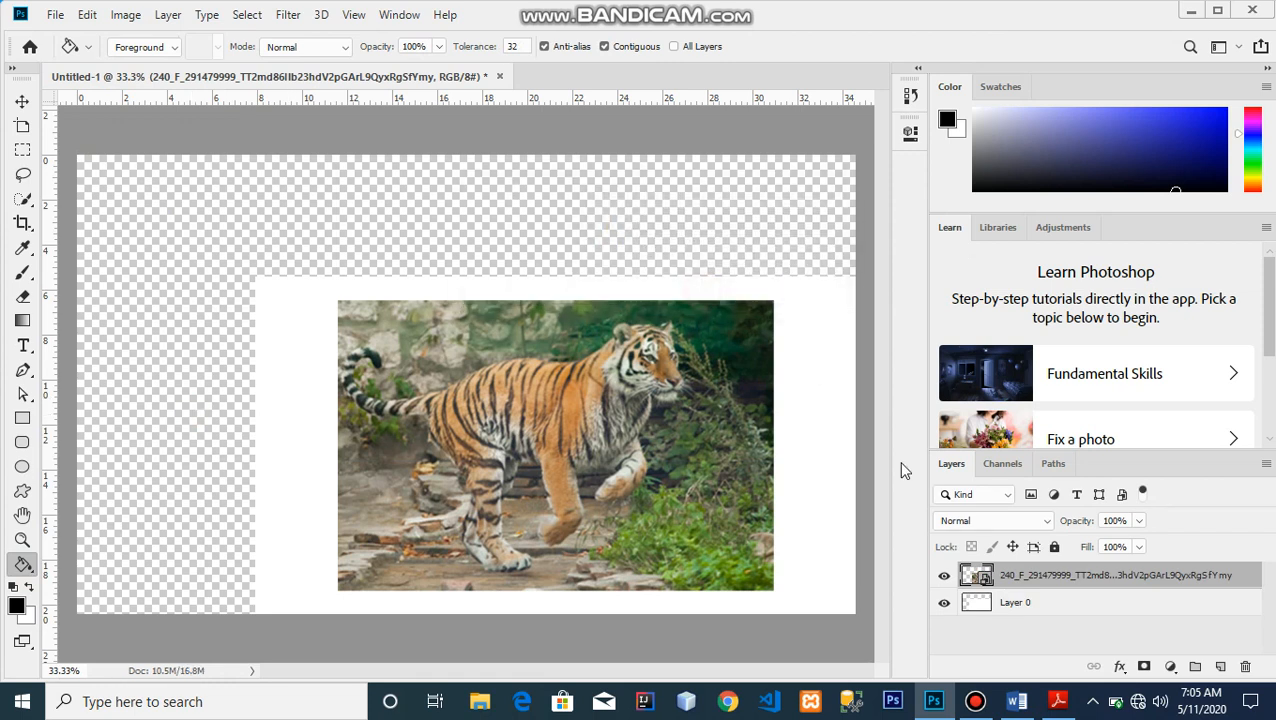
pyautogui.click(990, 602)
pyautogui.click(29, 587)
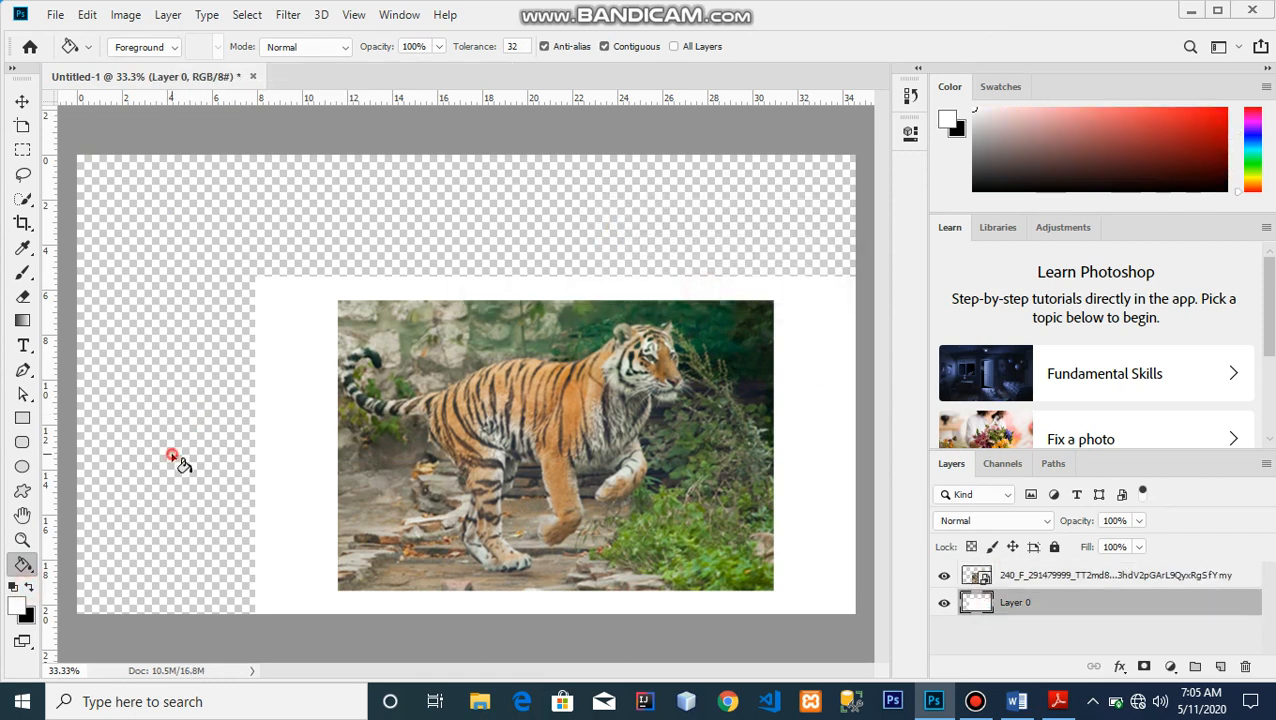
pyautogui.click(171, 453)
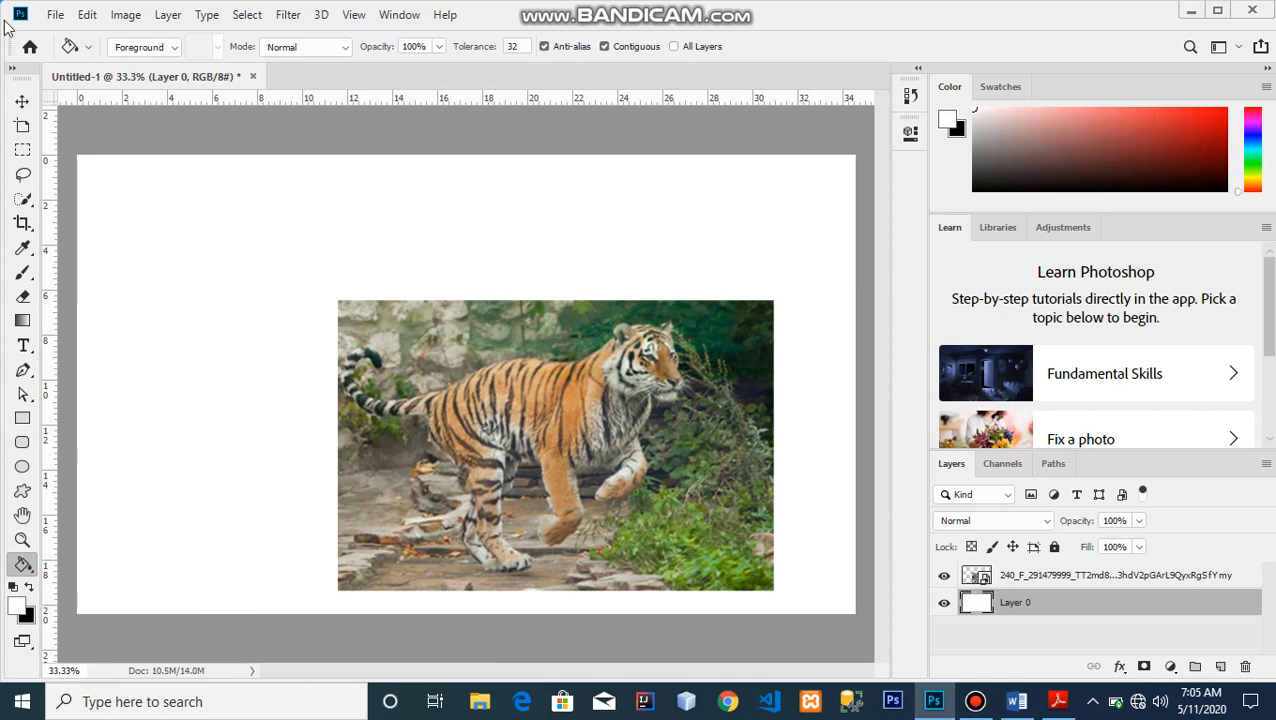
# Move the tiger image to the canvas's upper-left corner
pyautogui.click(22, 101)
pyautogui.moveTo(639, 422); pyautogui.dragTo(400, 277)
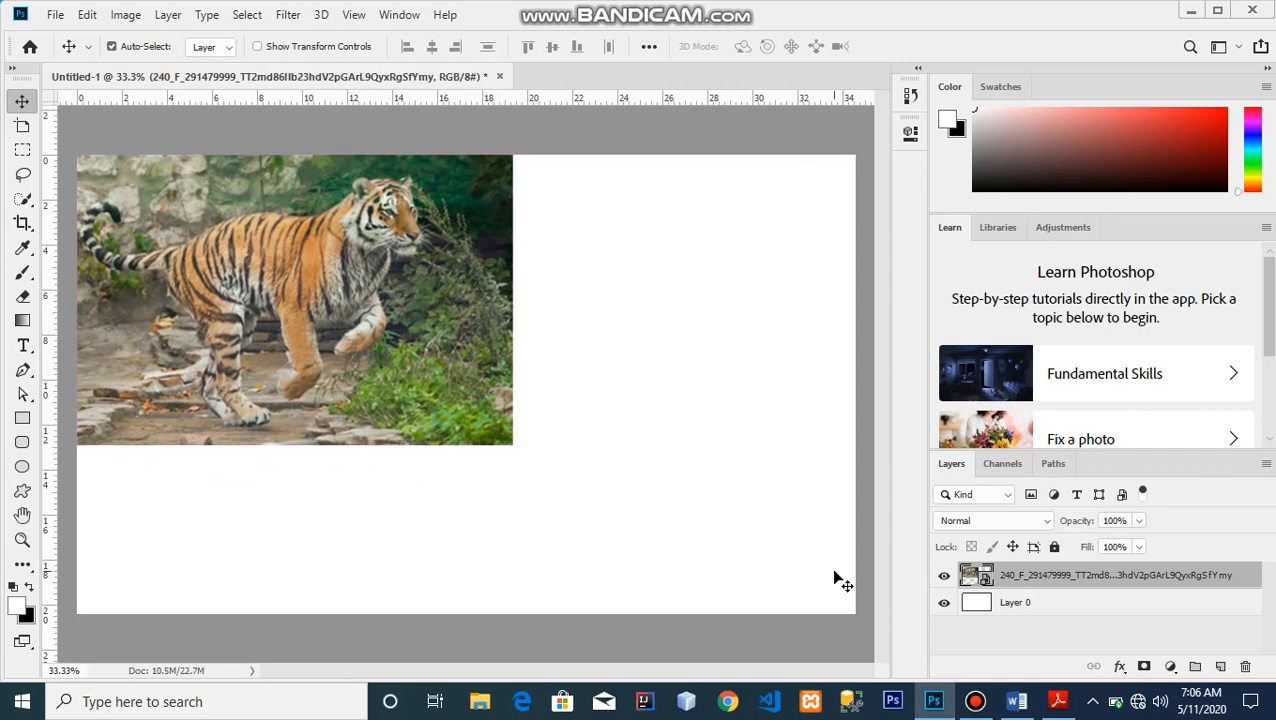
# Duplicate the tiger layer and rasterize the copy
pyautogui.hotkey('ctrl', 'j')
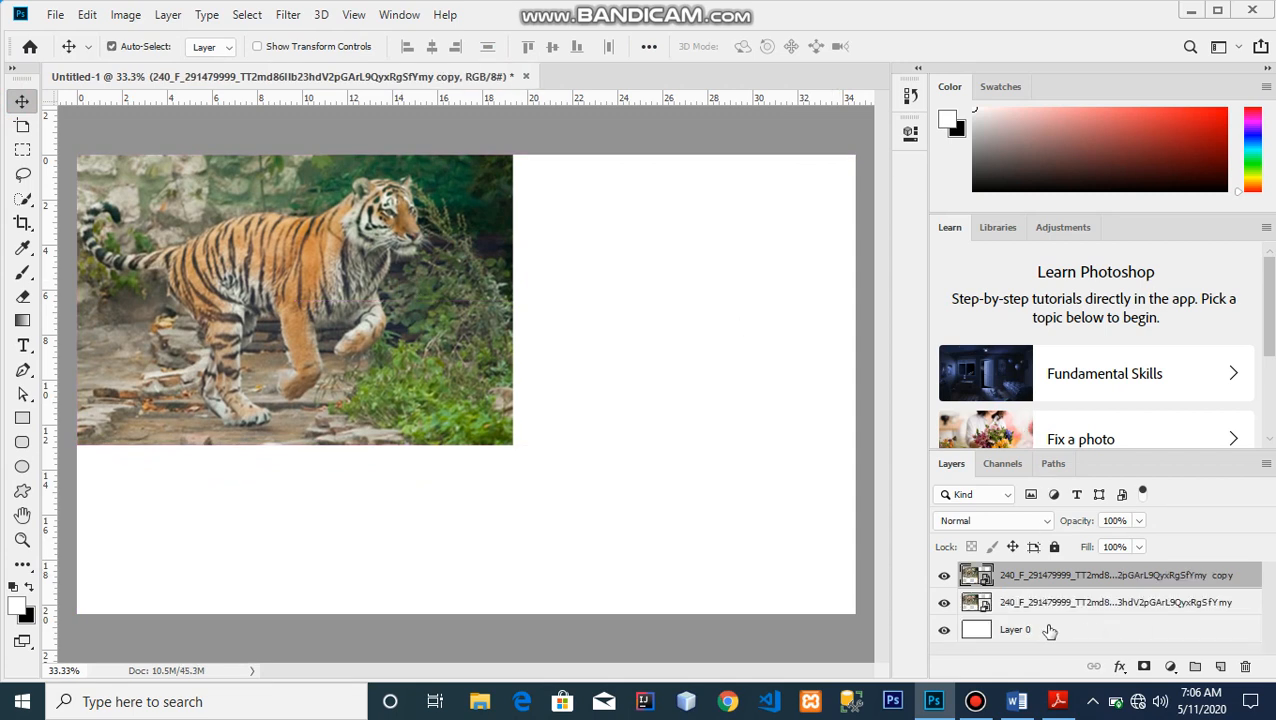
pyautogui.rightClick(1140, 577)
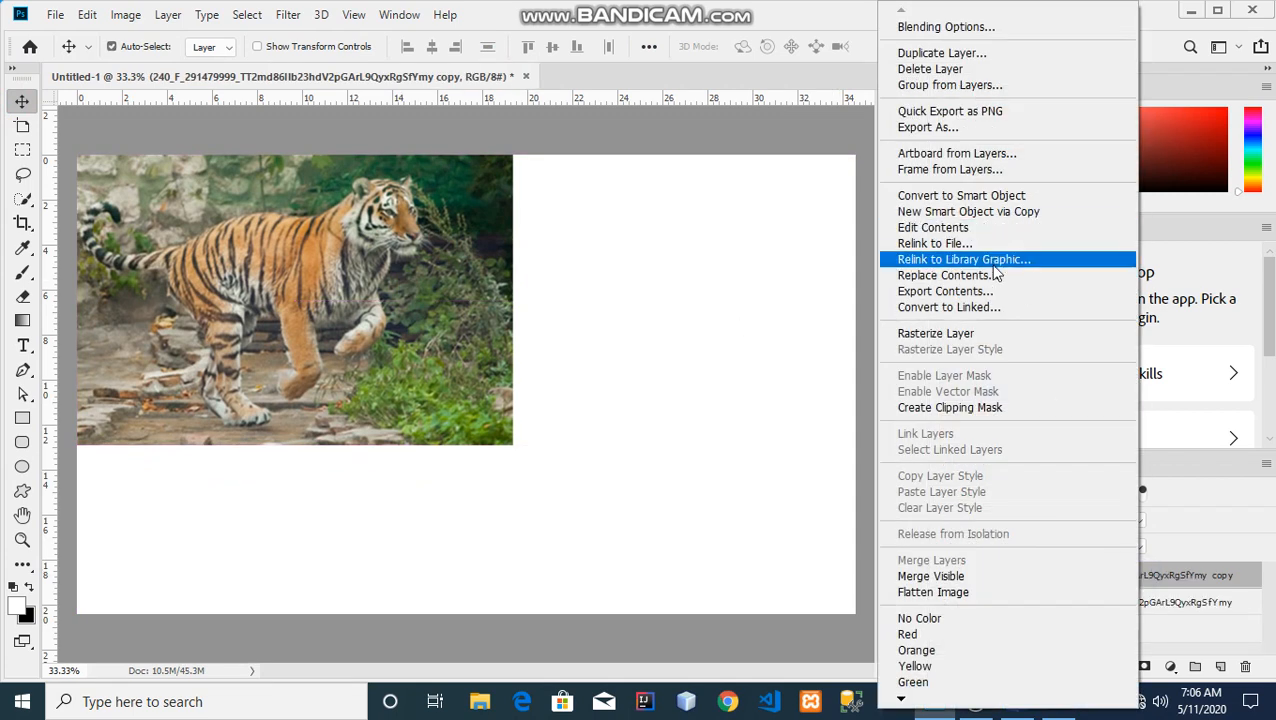
pyautogui.click(943, 337)
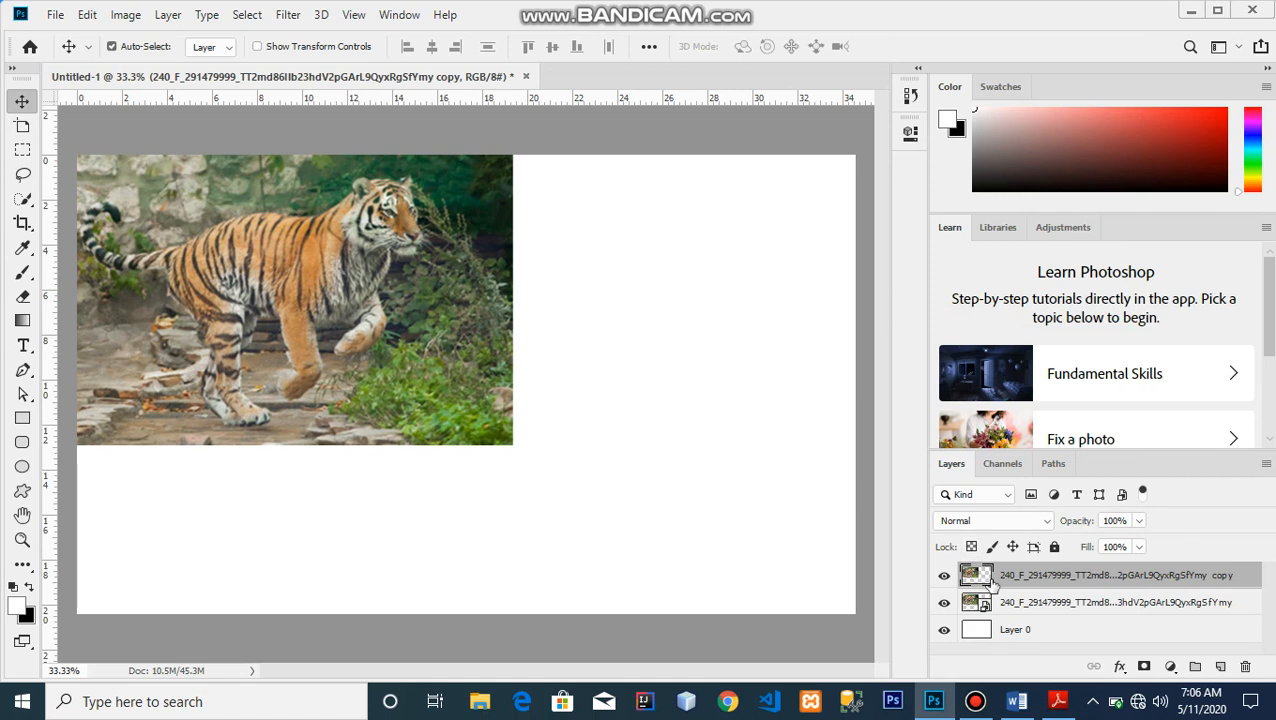
# Move the rasterized tiger copy down and to the right so it overlaps the original
pyautogui.hotkey('ctrl', 't')
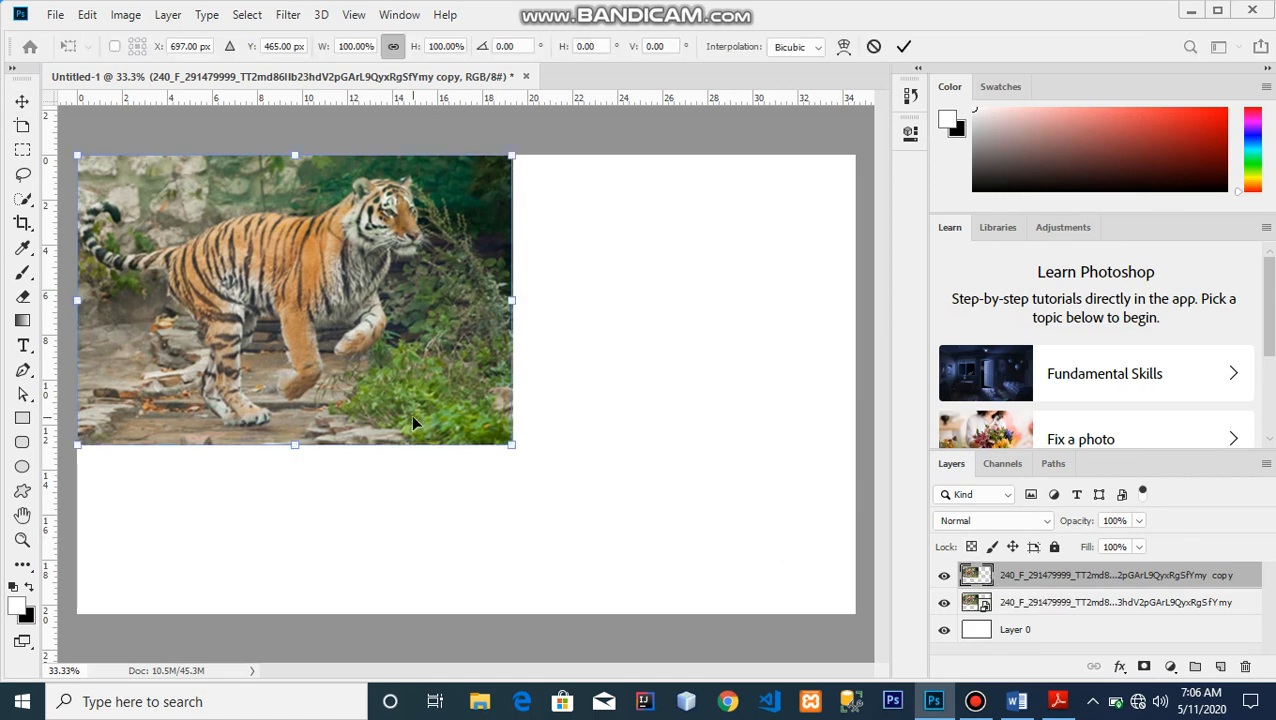
pyautogui.moveTo(413, 423); pyautogui.dragTo(700, 543)
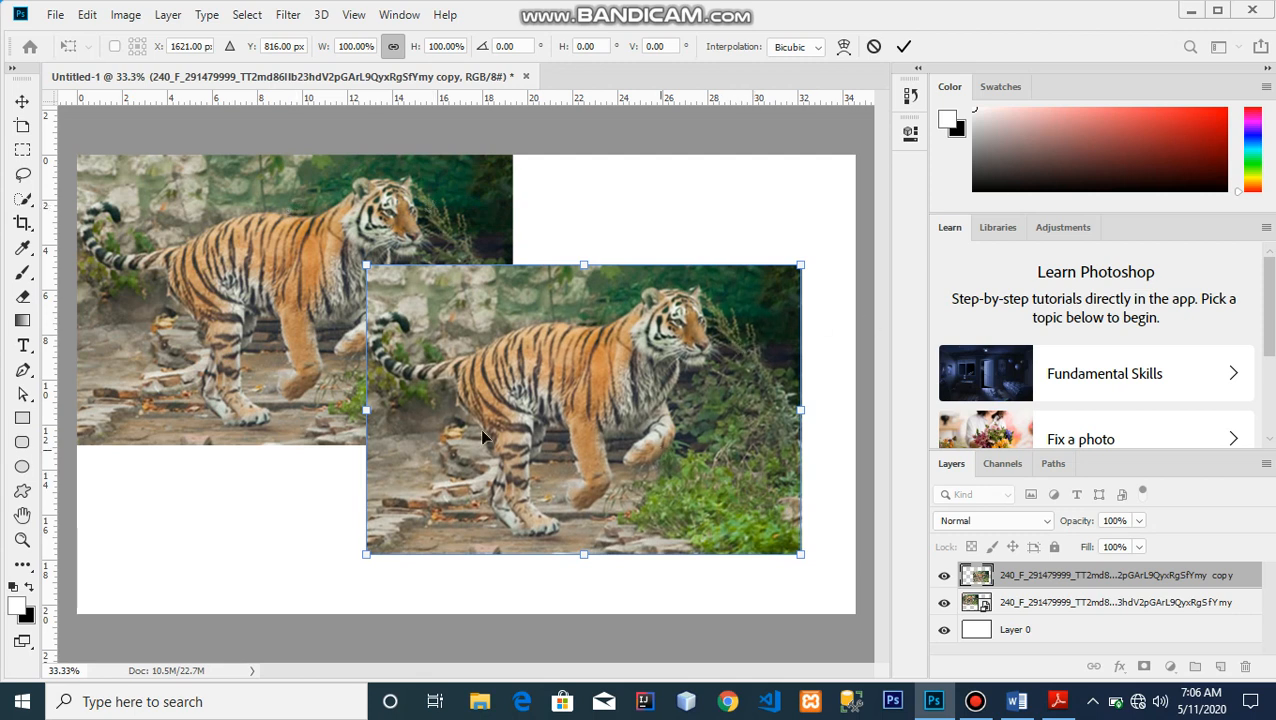
pyautogui.moveTo(700, 456); pyautogui.dragTo(681, 500)
pyautogui.press('Return')
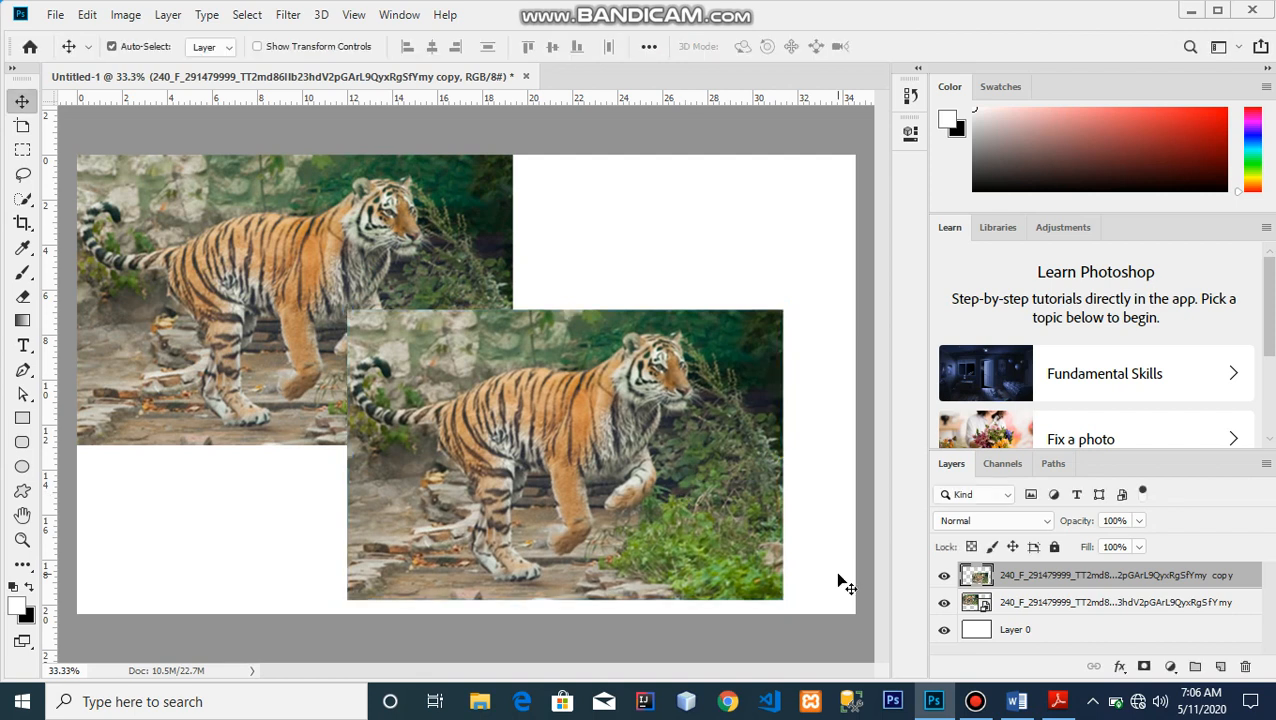
# Shrink the rasterized copy to about 7.45% of its size
pyautogui.moveTo(831, 571); pyautogui.dragTo(580, 462)
pyautogui.hotkey('ctrl', 't')
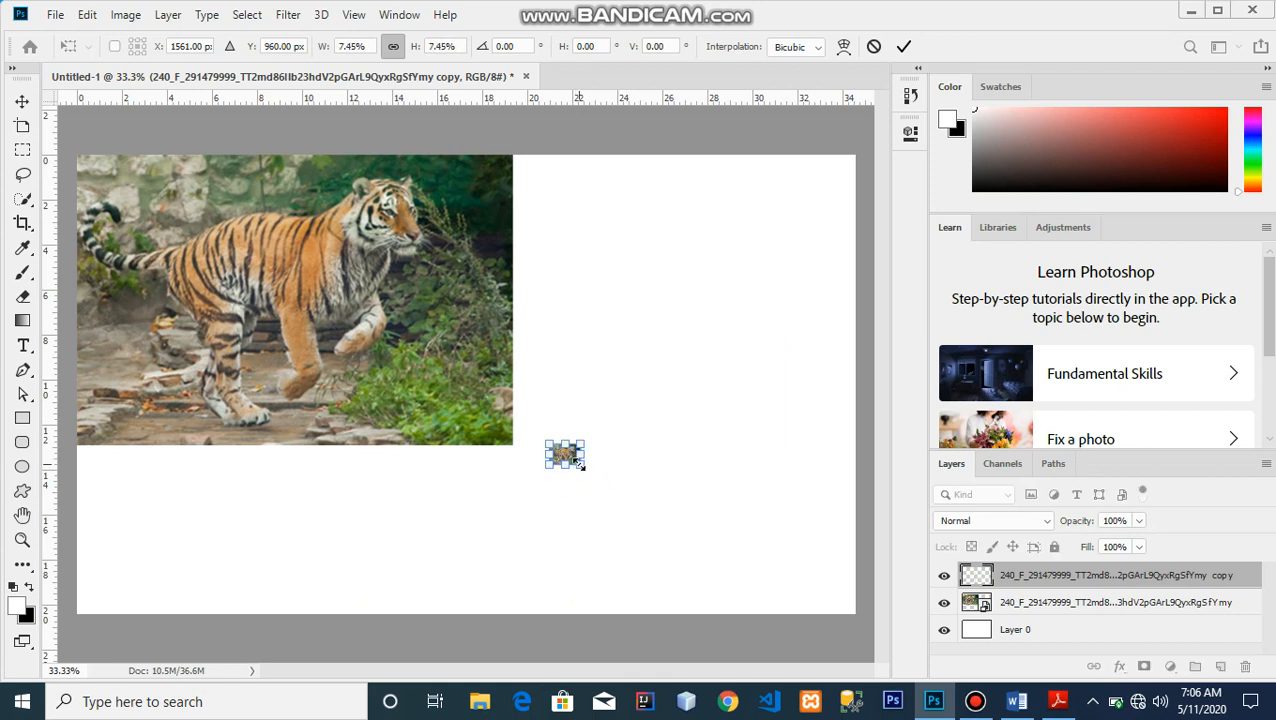
pyautogui.press('Return')
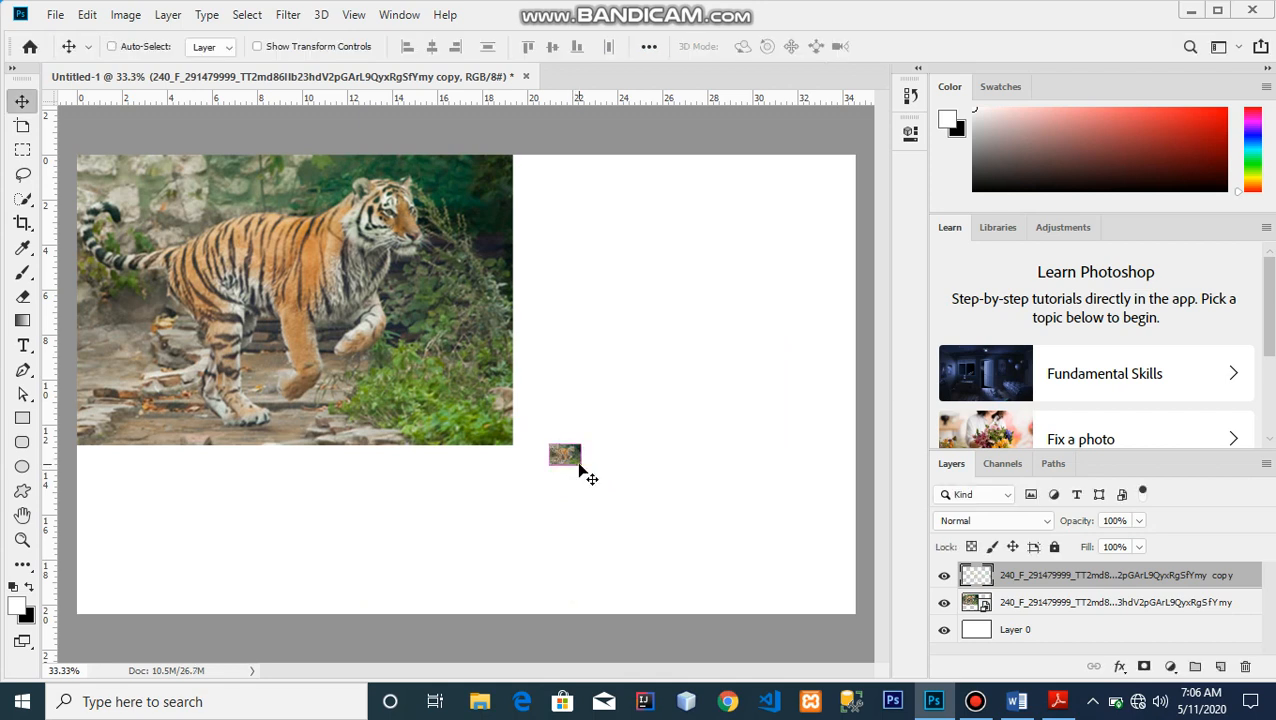
# Scale the shrunken rasterized copy back up to roughly its former size
pyautogui.hotkey('ctrl', 't')
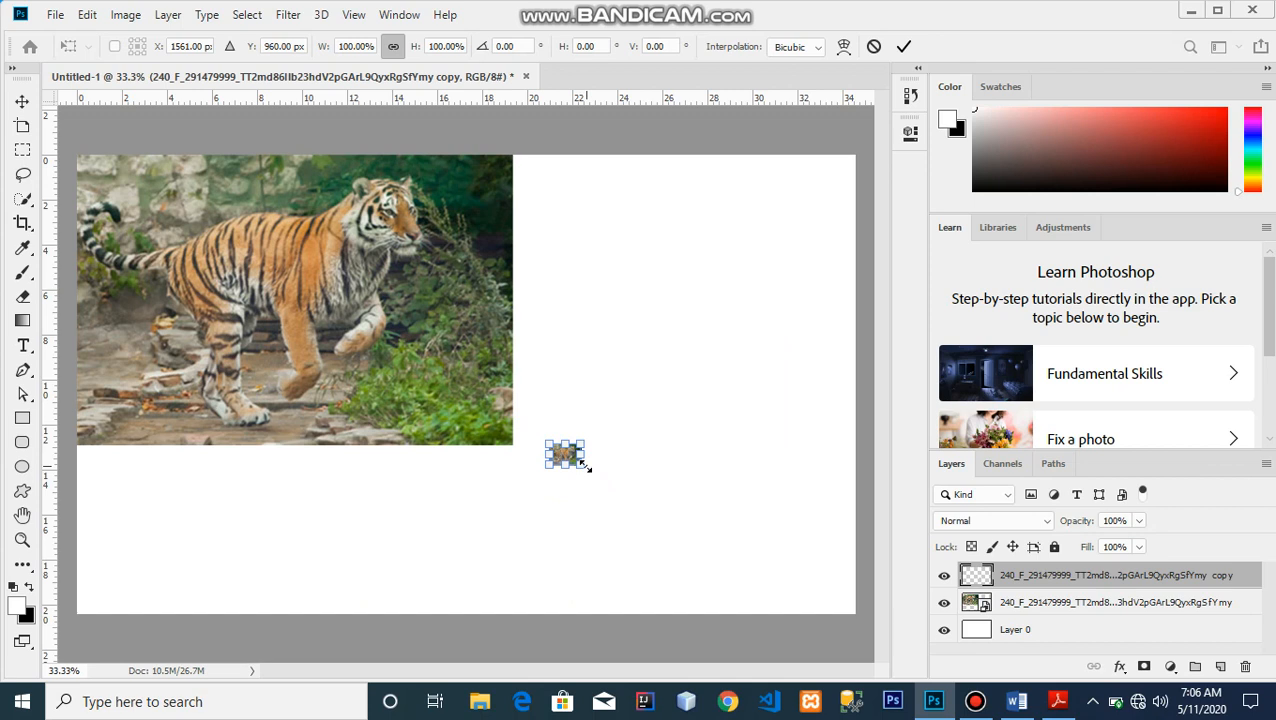
pyautogui.moveTo(582, 467); pyautogui.dragTo(797, 613)
pyautogui.press('Return')
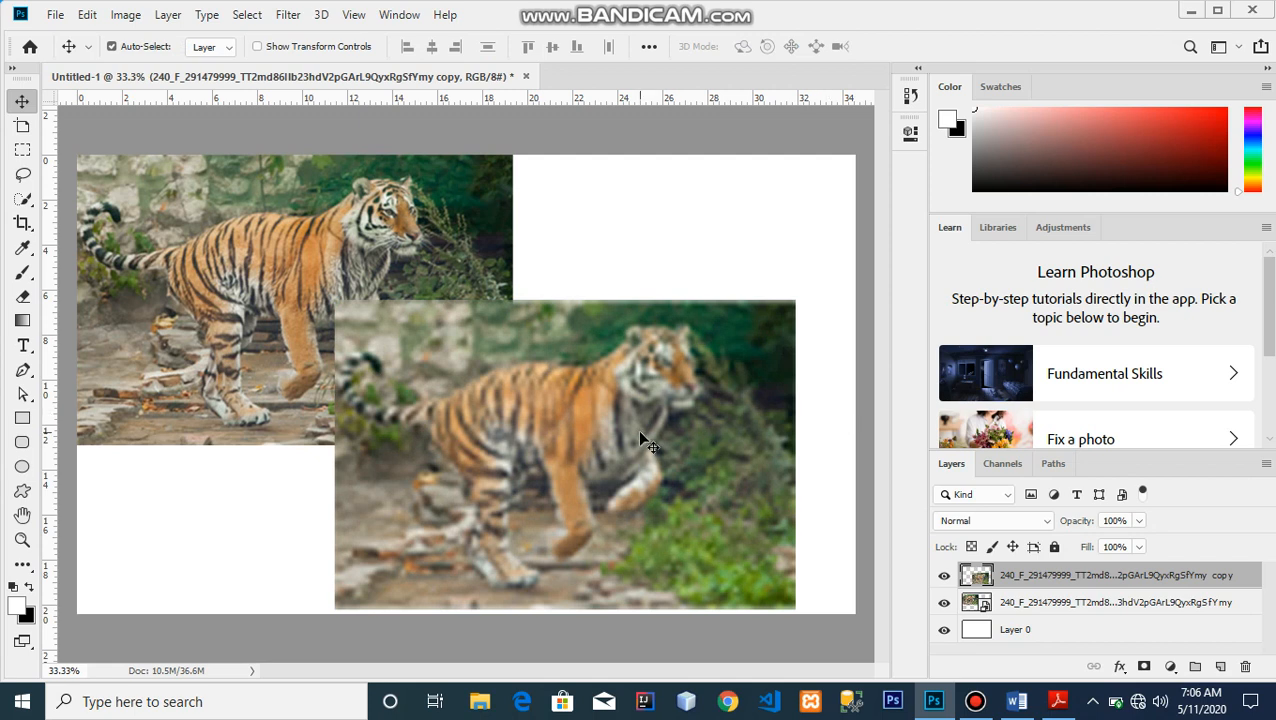
# Merge the rasterized copy down and move the tiger smart object to the centre of the canvas
pyautogui.moveTo(588, 400)
pyautogui.mouseDown()
pyautogui.moveTo(548, 400)
pyautogui.moveTo(597, 396)
pyautogui.moveTo(581, 393)
pyautogui.mouseUp()
pyautogui.hotkey('ctrl', 'e')
pyautogui.click(477, 430)
pyautogui.moveTo(477, 430); pyautogui.dragTo(668, 525)
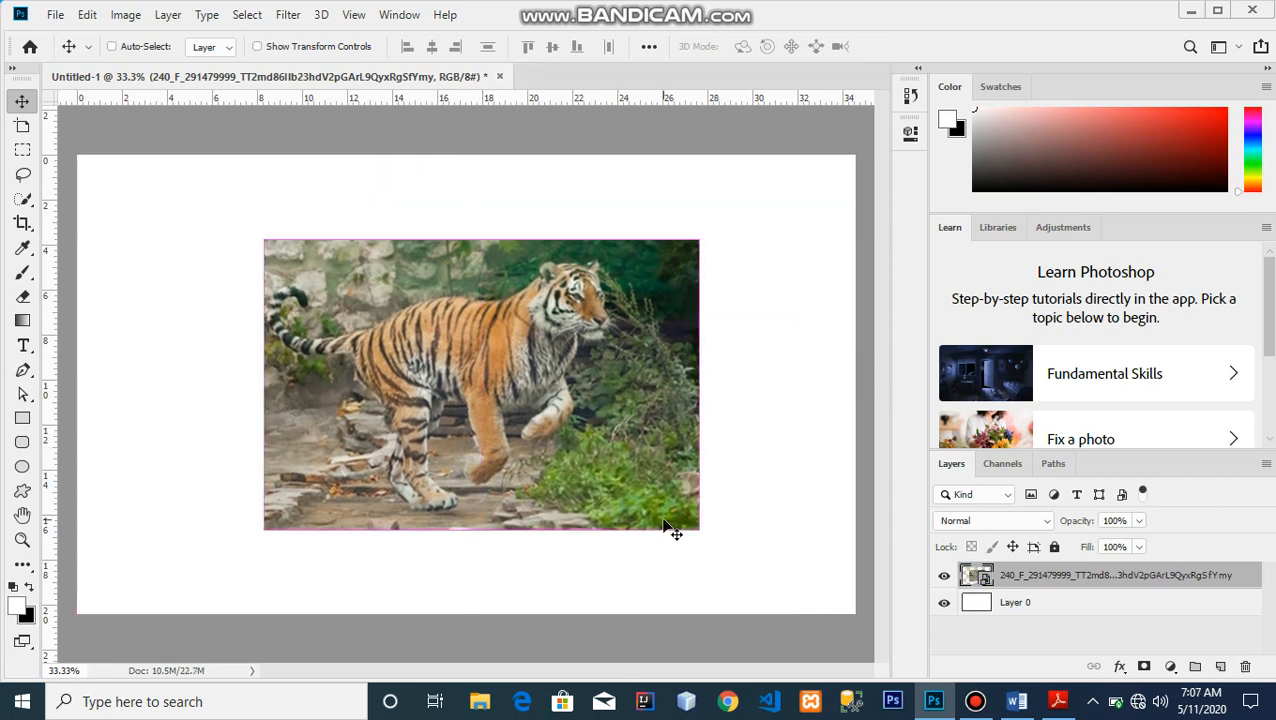
# Scale the tiger smart object down to a small thumbnail of about 54%
pyautogui.hotkey('ctrl', 't')
pyautogui.moveTo(699, 528); pyautogui.dragTo(527, 390)
pyautogui.press('Return')
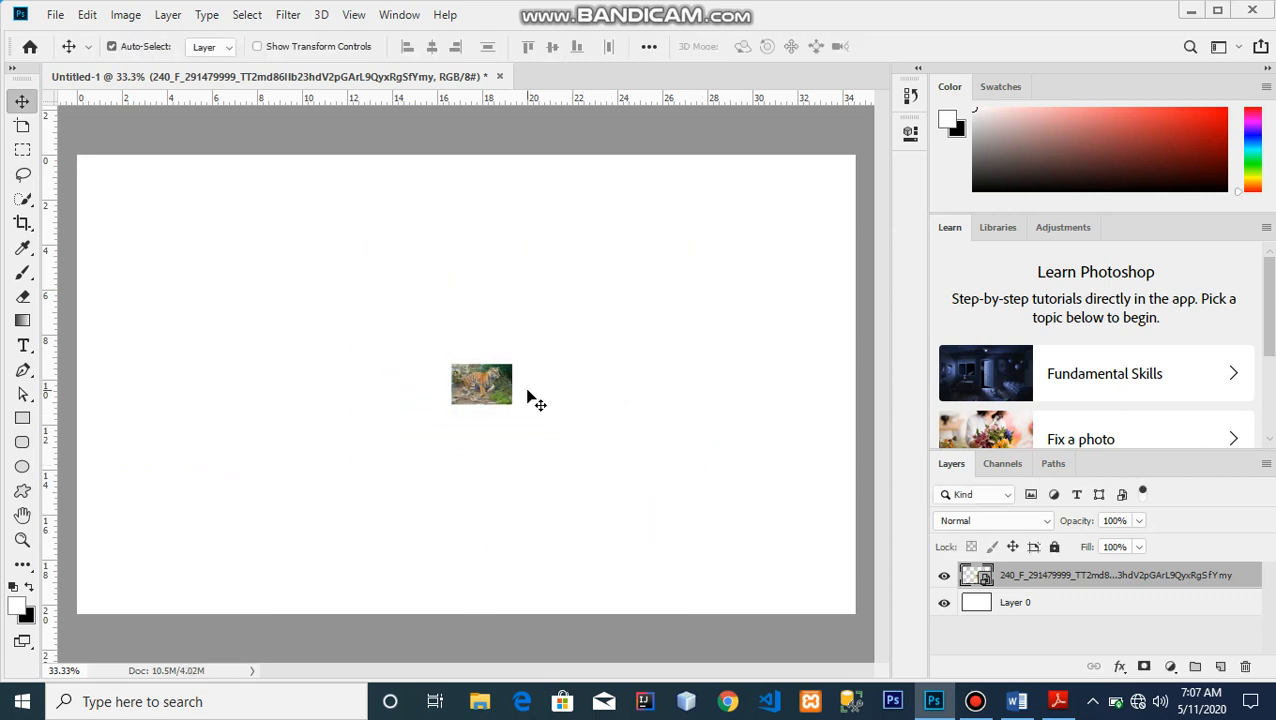
# Scale the tiger smart object back up to roughly its previous size
pyautogui.hotkey('ctrl', 't')
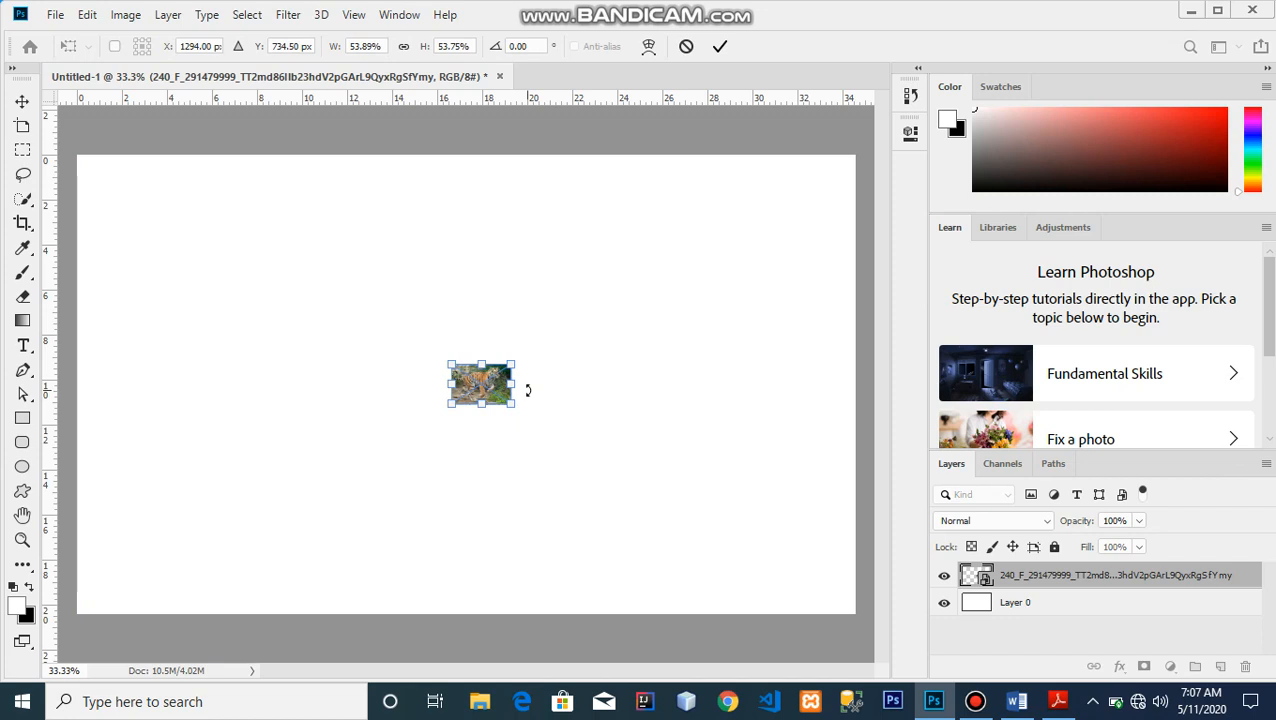
pyautogui.moveTo(513, 407); pyautogui.dragTo(688, 545)
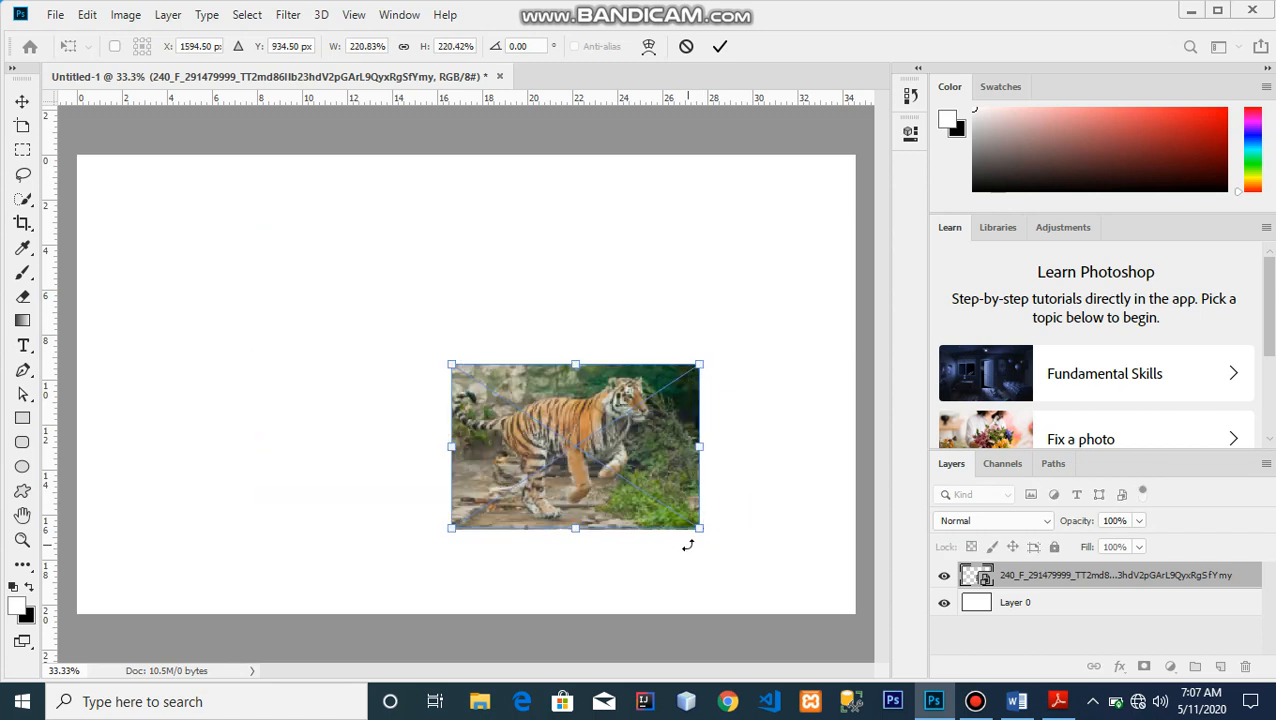
pyautogui.hotkey('ctrl', 'z')
pyautogui.moveTo(543, 424); pyautogui.dragTo(706, 537)
pyautogui.press('Return')
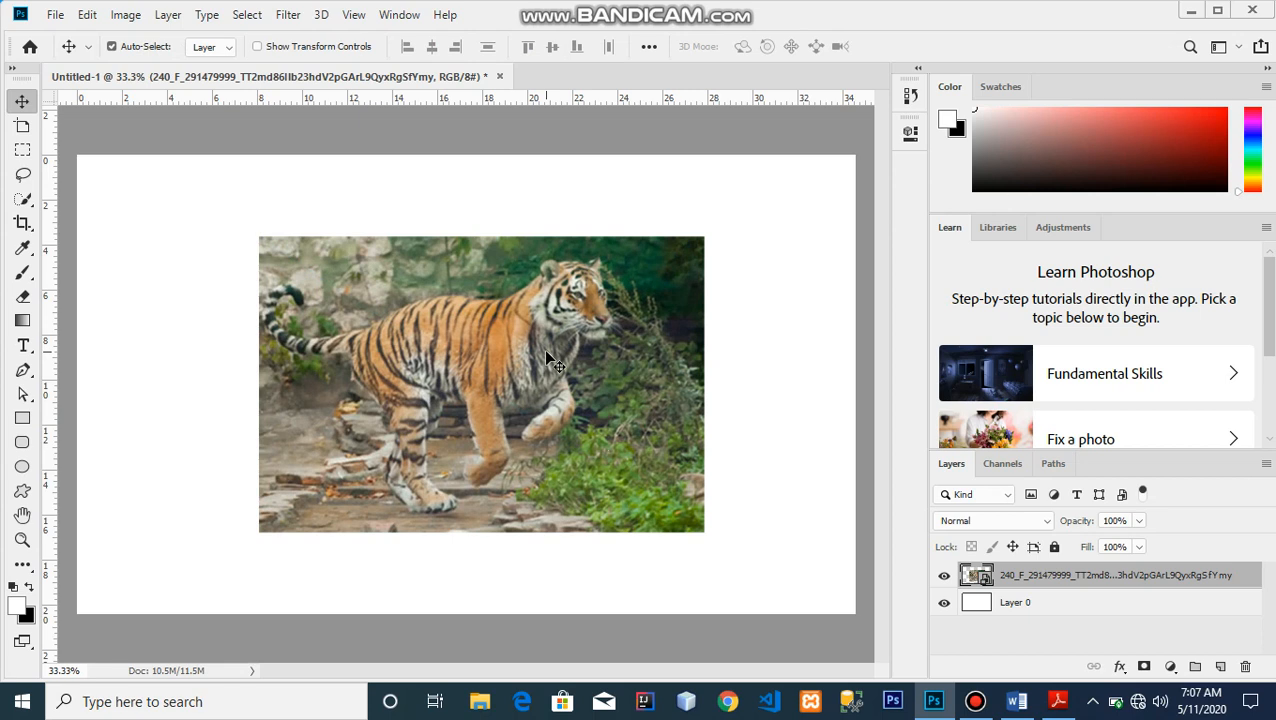
# Duplicate the tiger smart object layer and rasterize the copy
pyautogui.hotkey('ctrl', 'j')
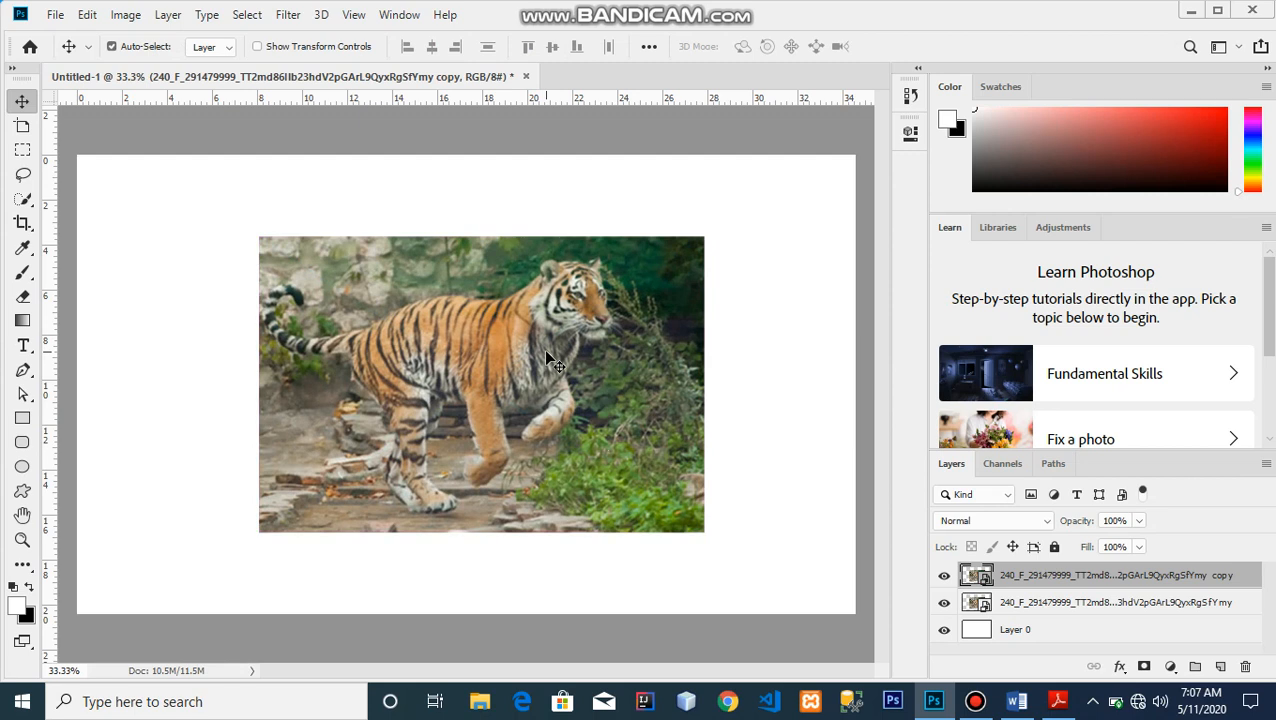
pyautogui.hotkey('ctrl', '+')
pyautogui.hotkey('ctrl', '-')
pyautogui.rightClick(1027, 590)
pyautogui.click(882, 335)
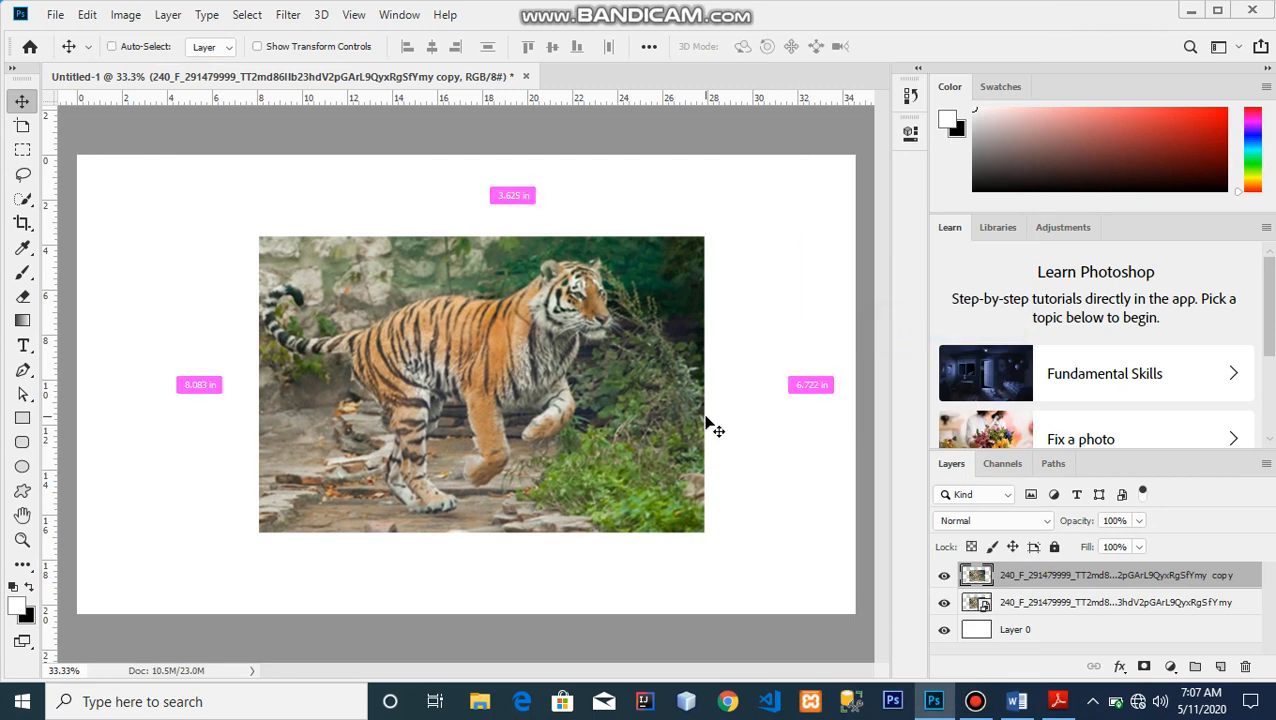
# Shrink the rasterized copy to a small thumbnail
pyautogui.hotkey('ctrl', 't')
pyautogui.moveTo(705, 528); pyautogui.dragTo(514, 380)
pyautogui.press('Return')
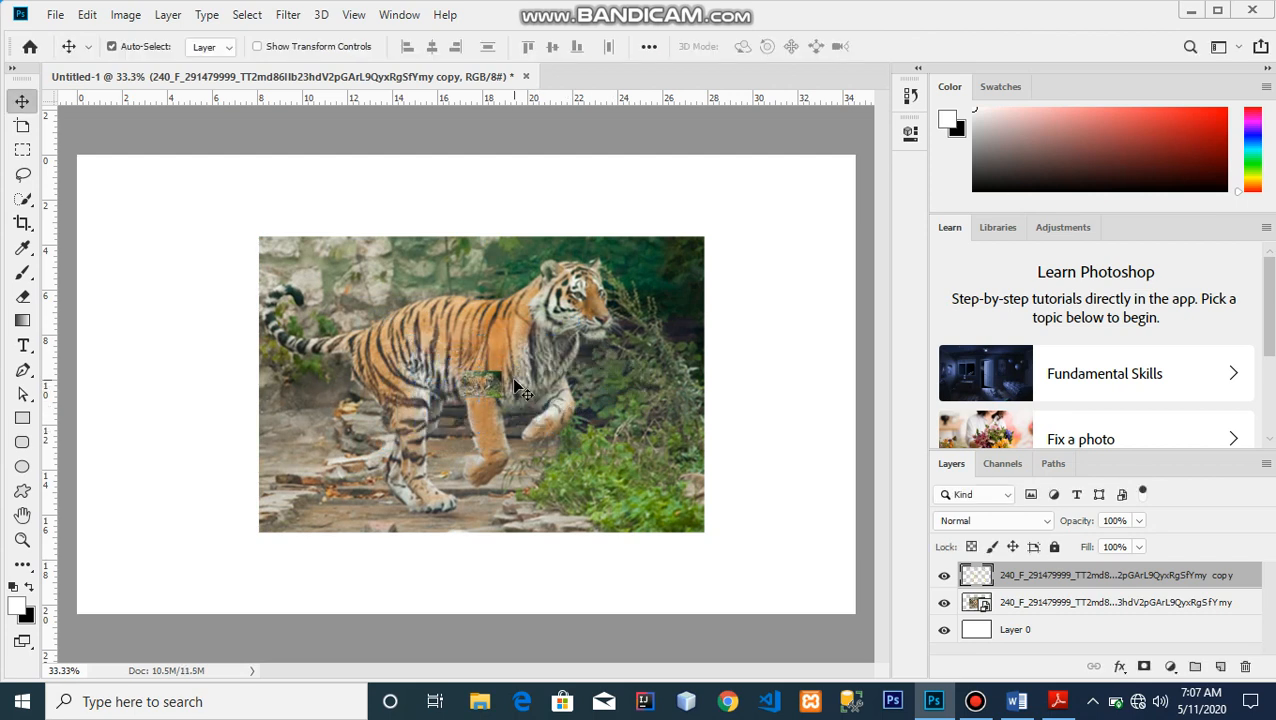
# Scale the shrunken rasterized copy back up to the smart object's size
pyautogui.hotkey('ctrl', 't')
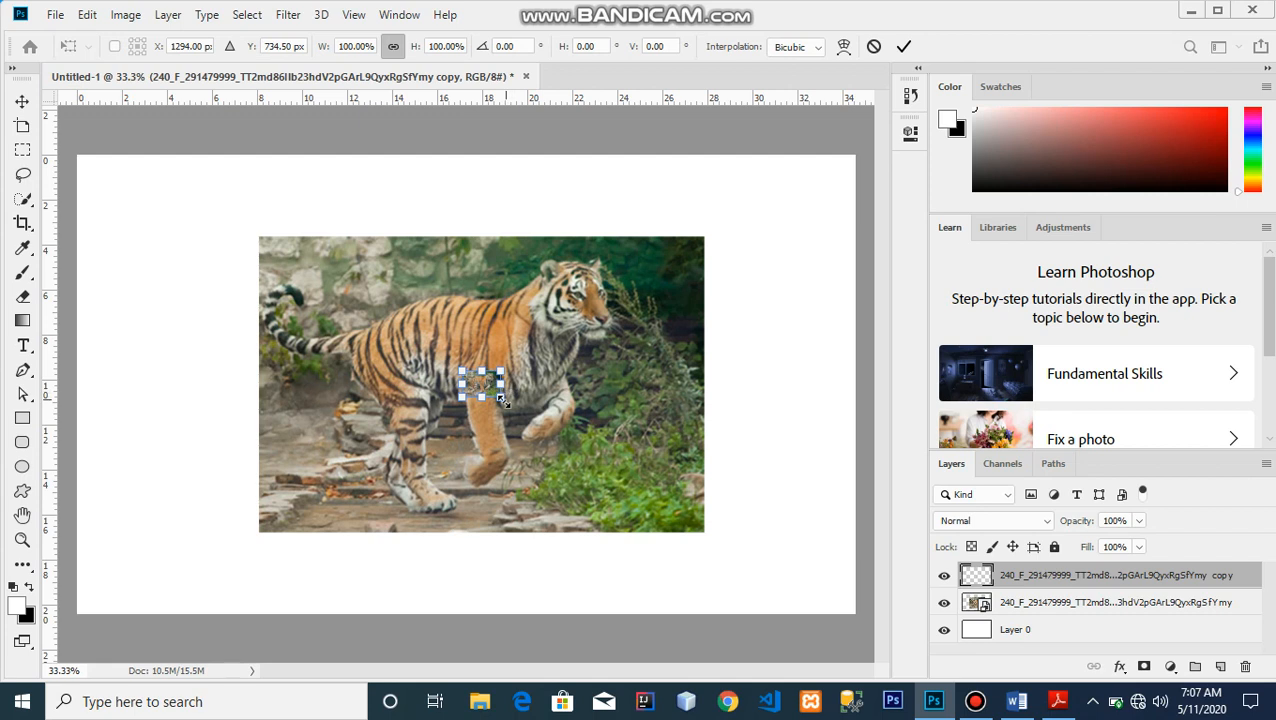
pyautogui.moveTo(503, 399); pyautogui.dragTo(696, 553)
pyautogui.press('Return')
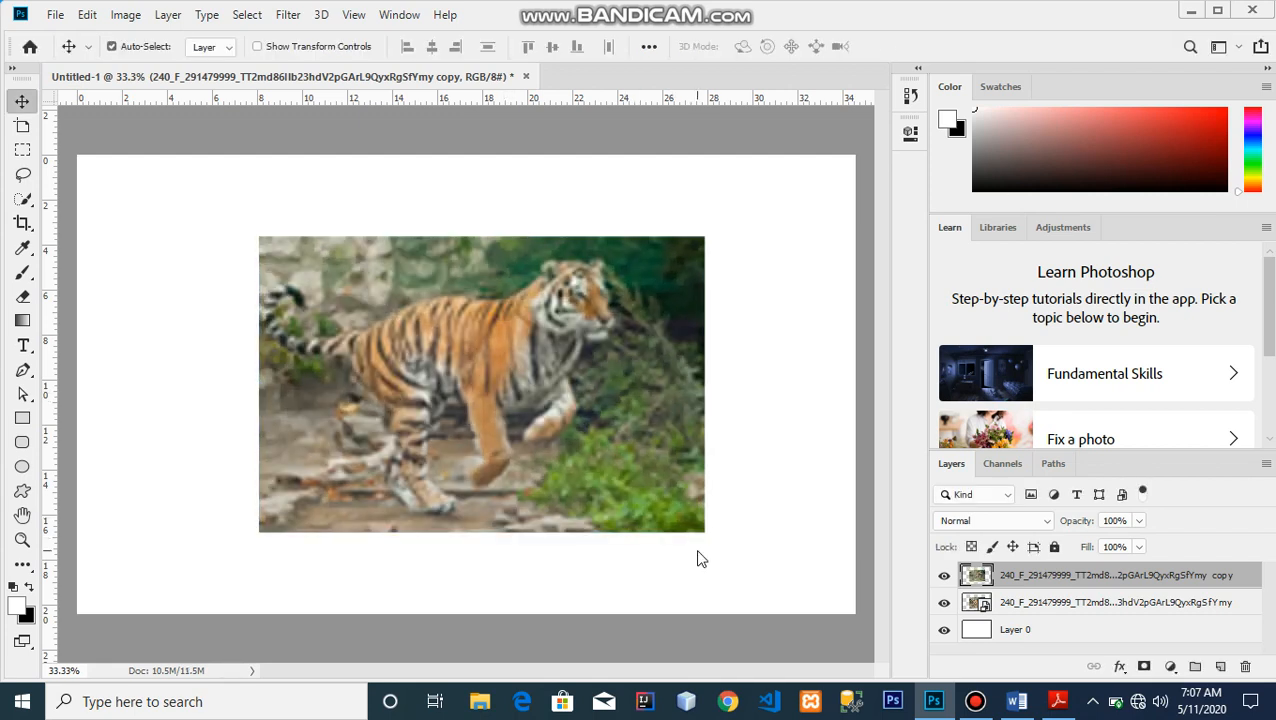
# Shift the blurred copy down for comparison and delete the copy layer
pyautogui.moveTo(648, 392); pyautogui.dragTo(648, 428)
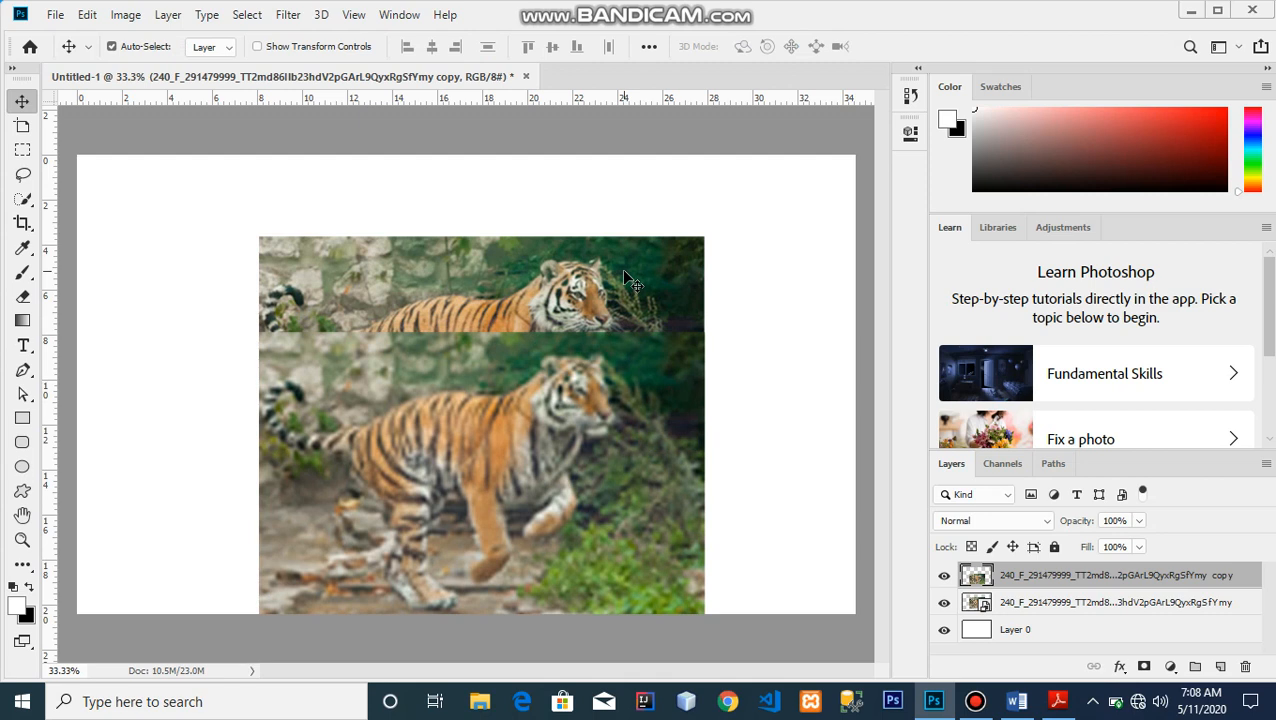
pyautogui.press('Delete')
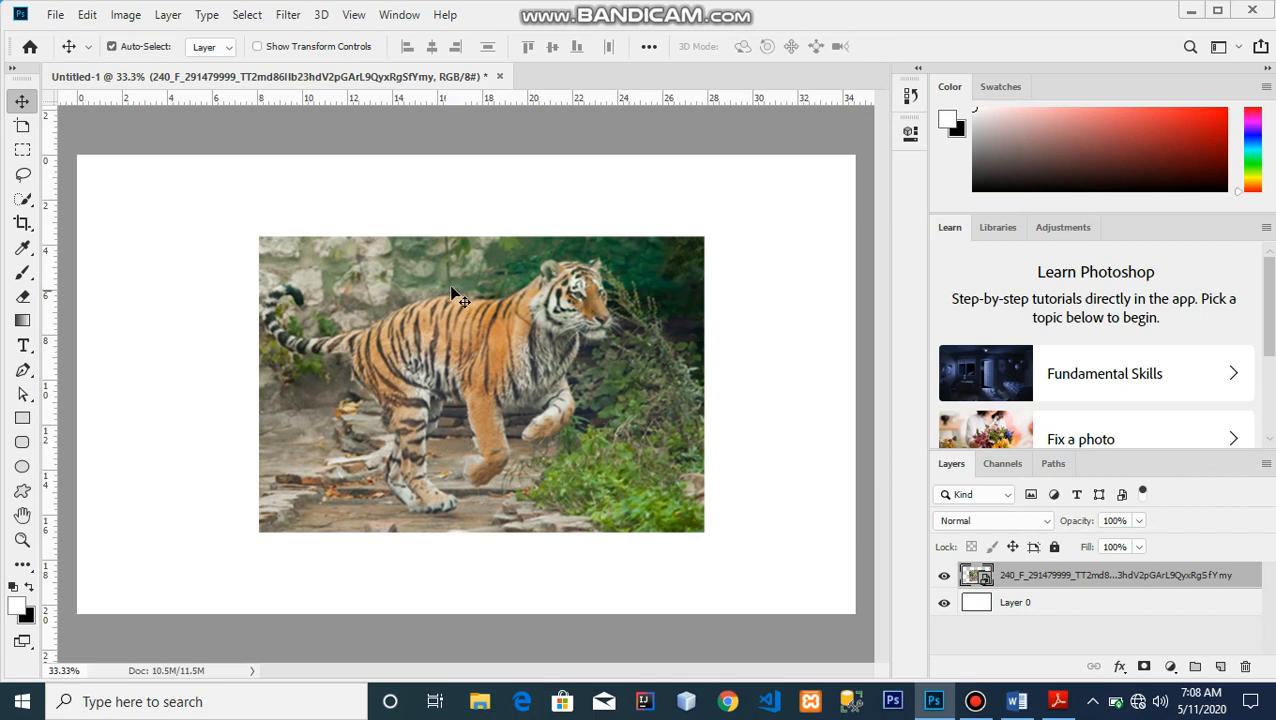
# Move the tiger smart object down and enlarge it to about 590% so it fills the canvas
pyautogui.moveTo(449, 285); pyautogui.dragTo(456, 316)
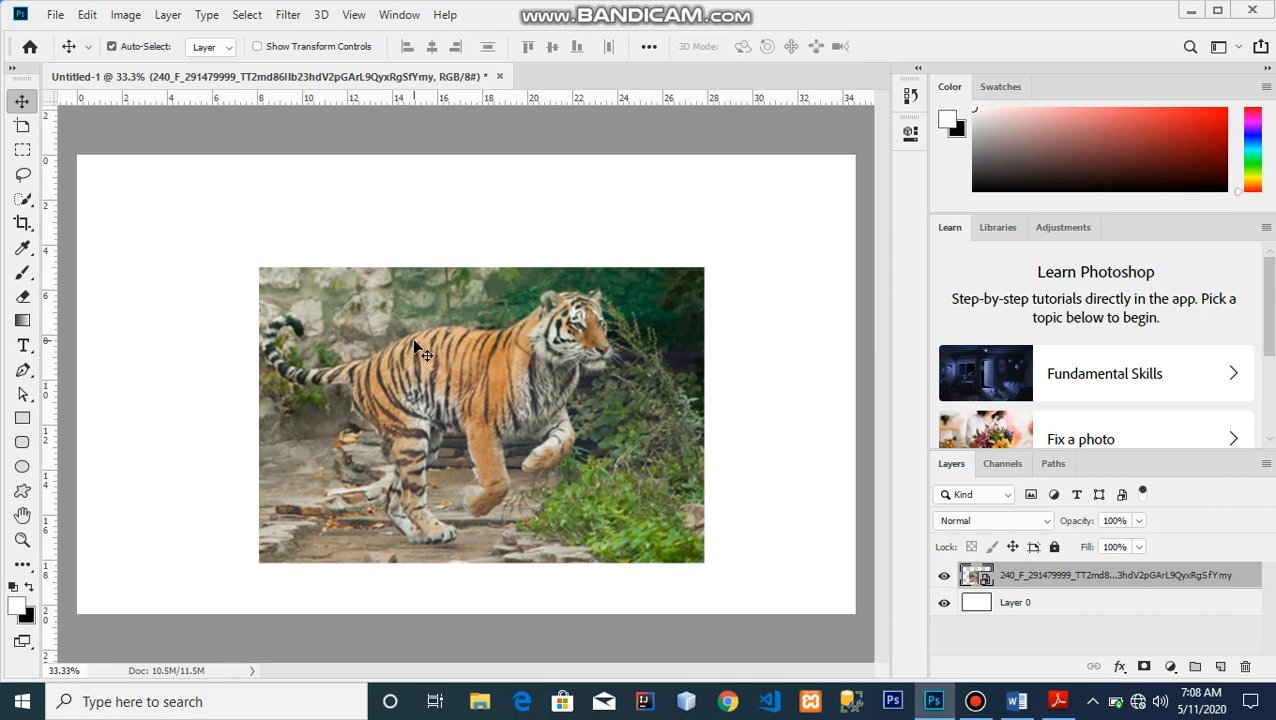
pyautogui.hotkey('ctrl', 't')
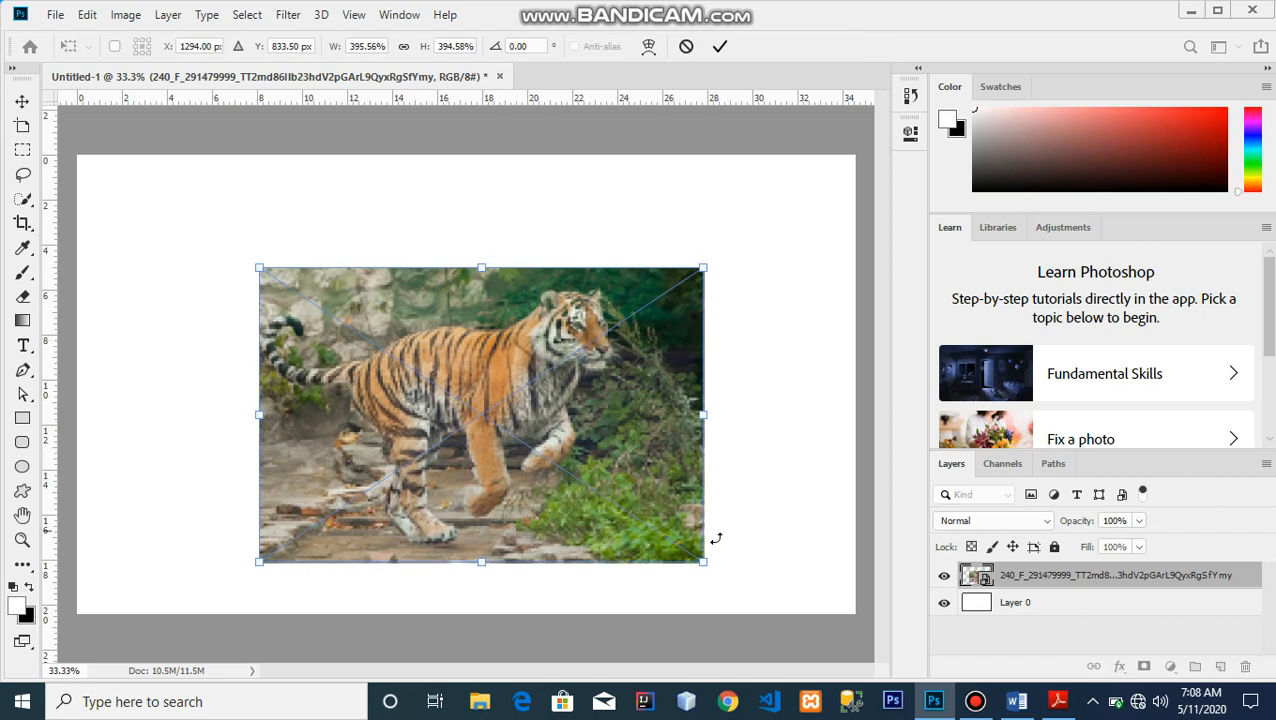
pyautogui.moveTo(702, 561); pyautogui.dragTo(808, 633)
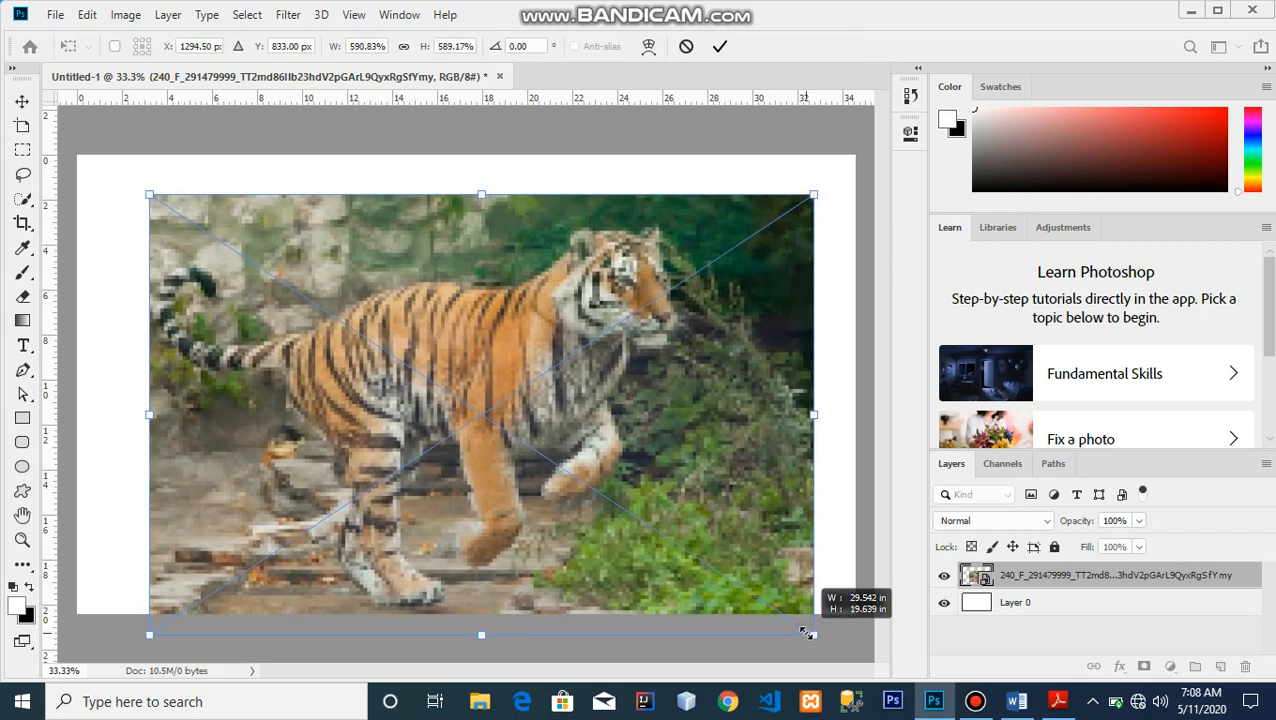
pyautogui.moveTo(556, 405); pyautogui.dragTo(533, 375)
pyautogui.press('Return')
# Enlarge the smart object further to about 1283%
pyautogui.hotkey('ctrl', 't')
pyautogui.moveTo(785, 605); pyautogui.dragTo(1262, 716)
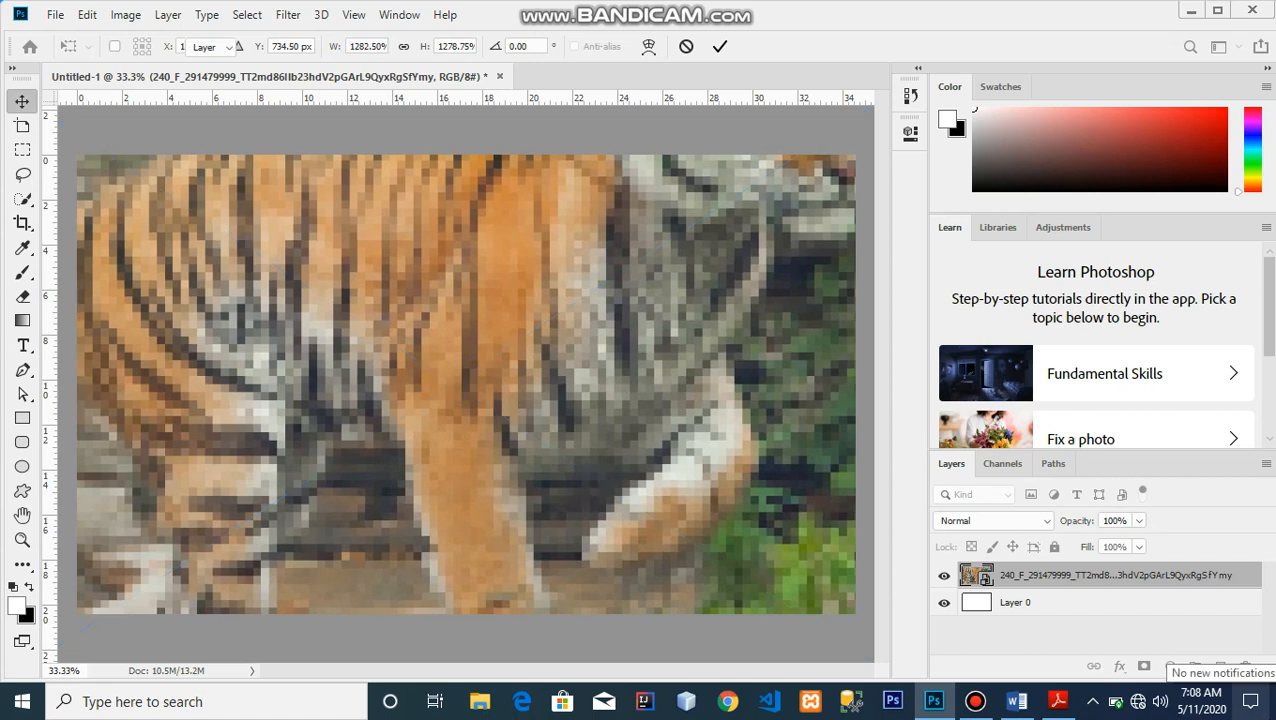
pyautogui.press('Return')
# Zoom out and enlarge the smart object slightly more
pyautogui.hotkey('ctrl', '-')
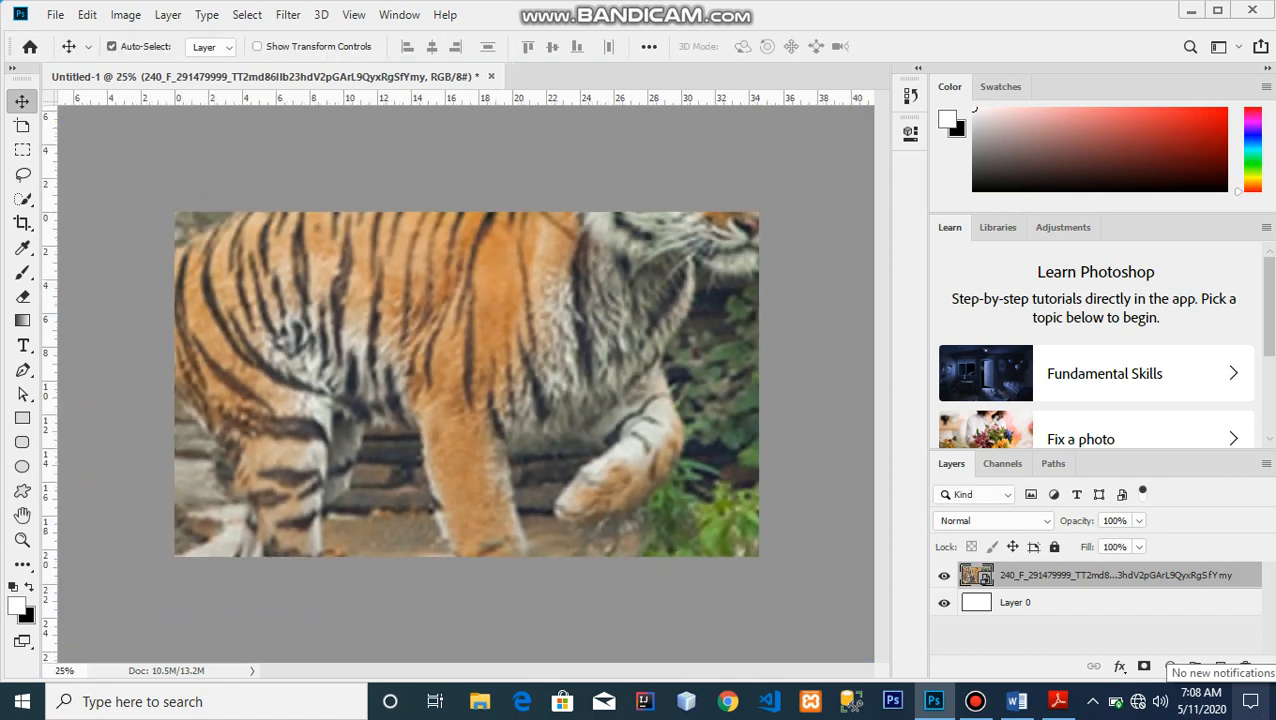
pyautogui.hotkey('ctrl', 't')
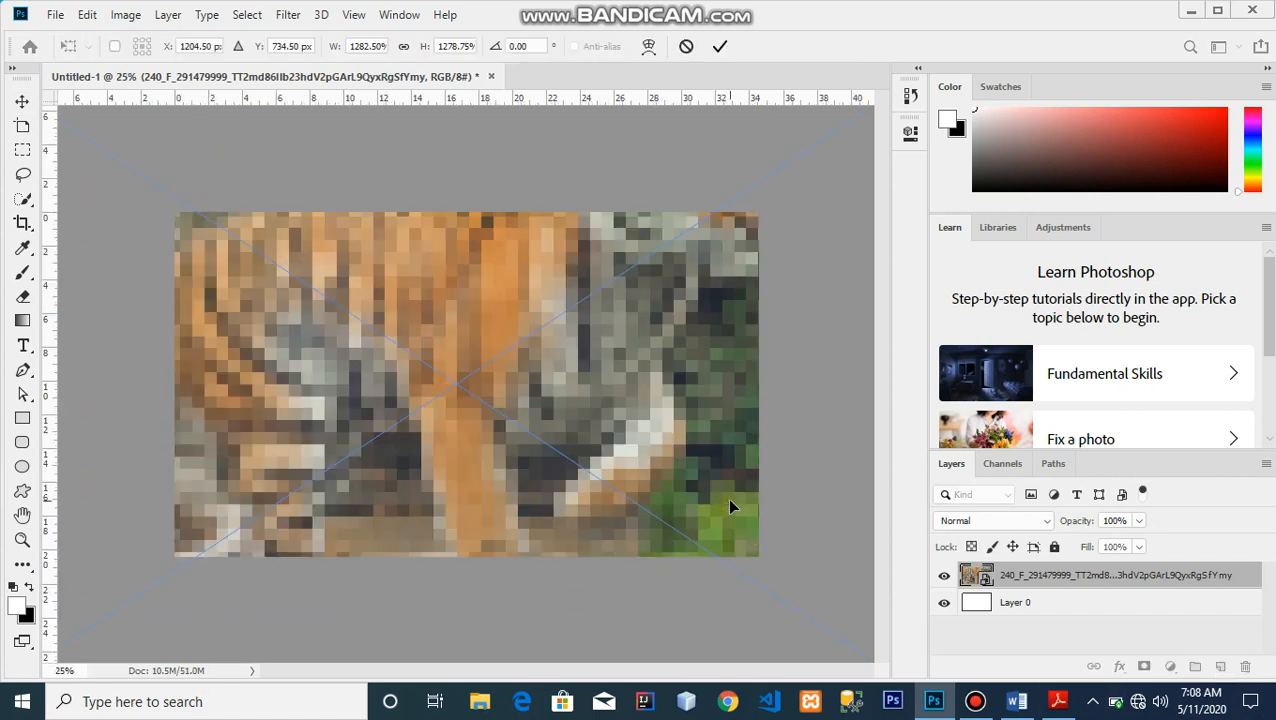
pyautogui.hotkey('ctrl', '-')
pyautogui.hotkey('ctrl', '-')
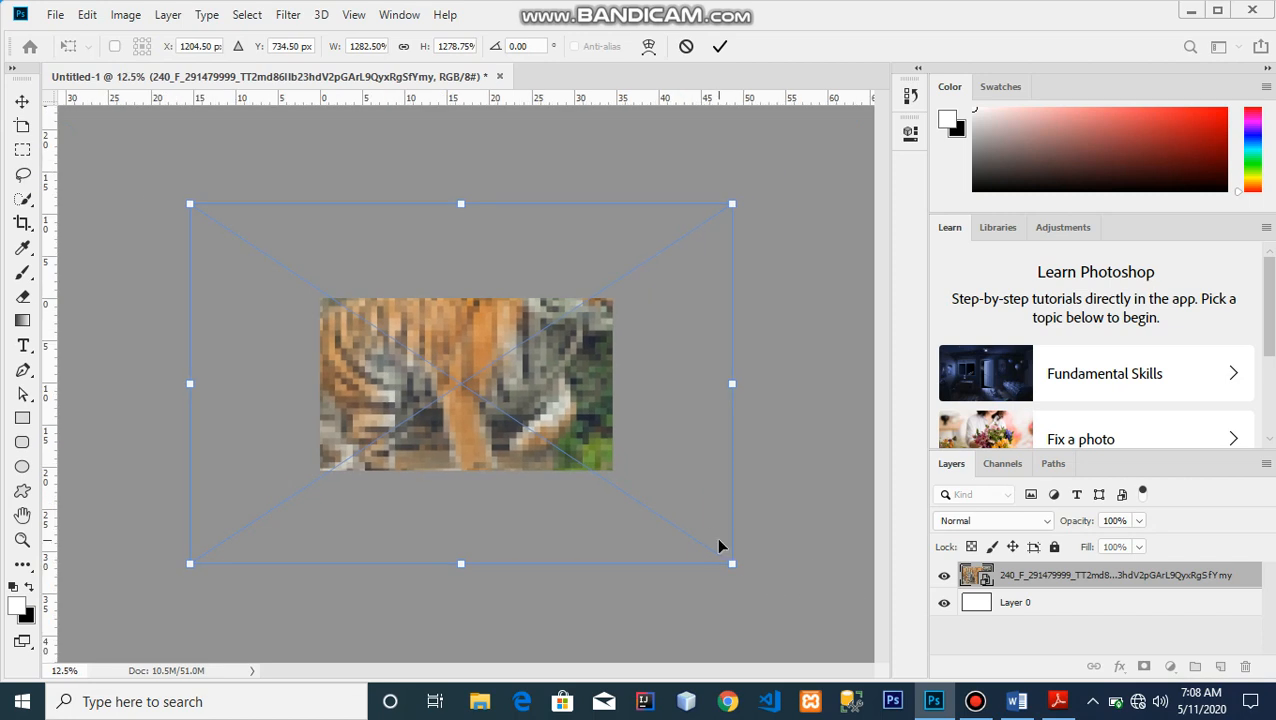
pyautogui.moveTo(731, 563); pyautogui.dragTo(795, 608)
pyautogui.press('Return')
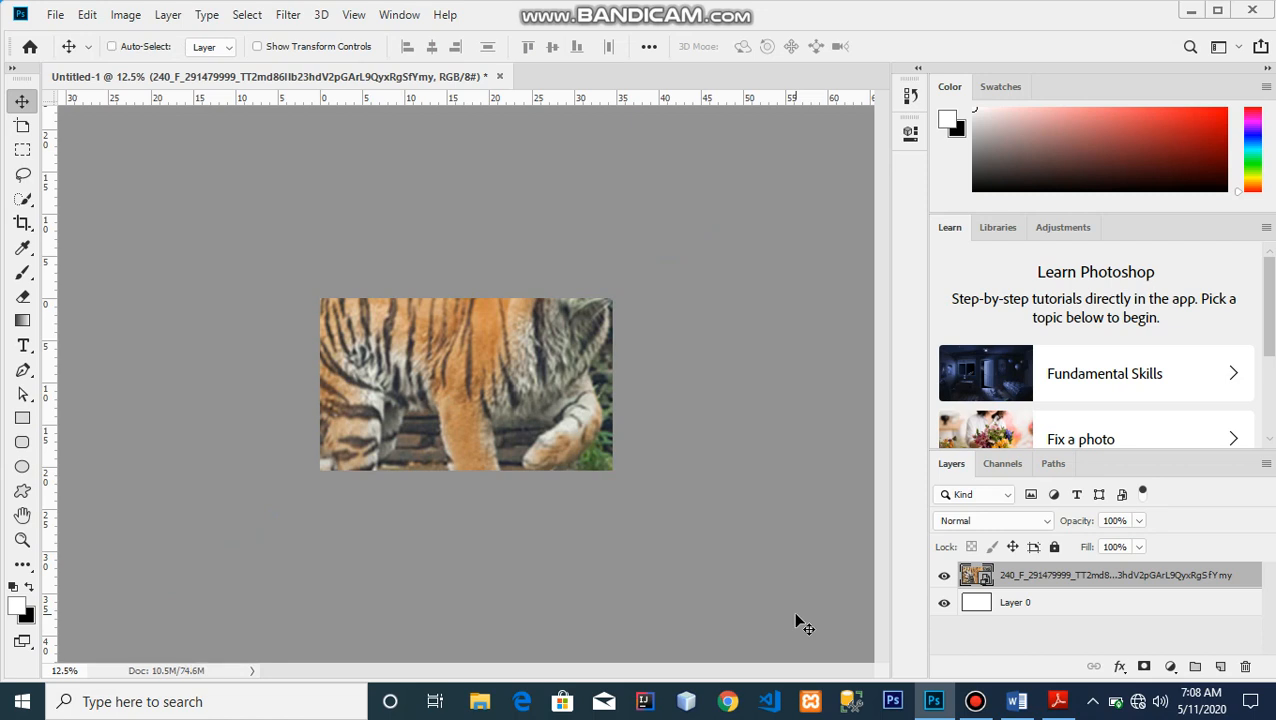
# Scale the smart object down to about 549% so it fits inside the canvas
pyautogui.hotkey('ctrl', 't')
pyautogui.moveTo(749, 591); pyautogui.dragTo(572, 475)
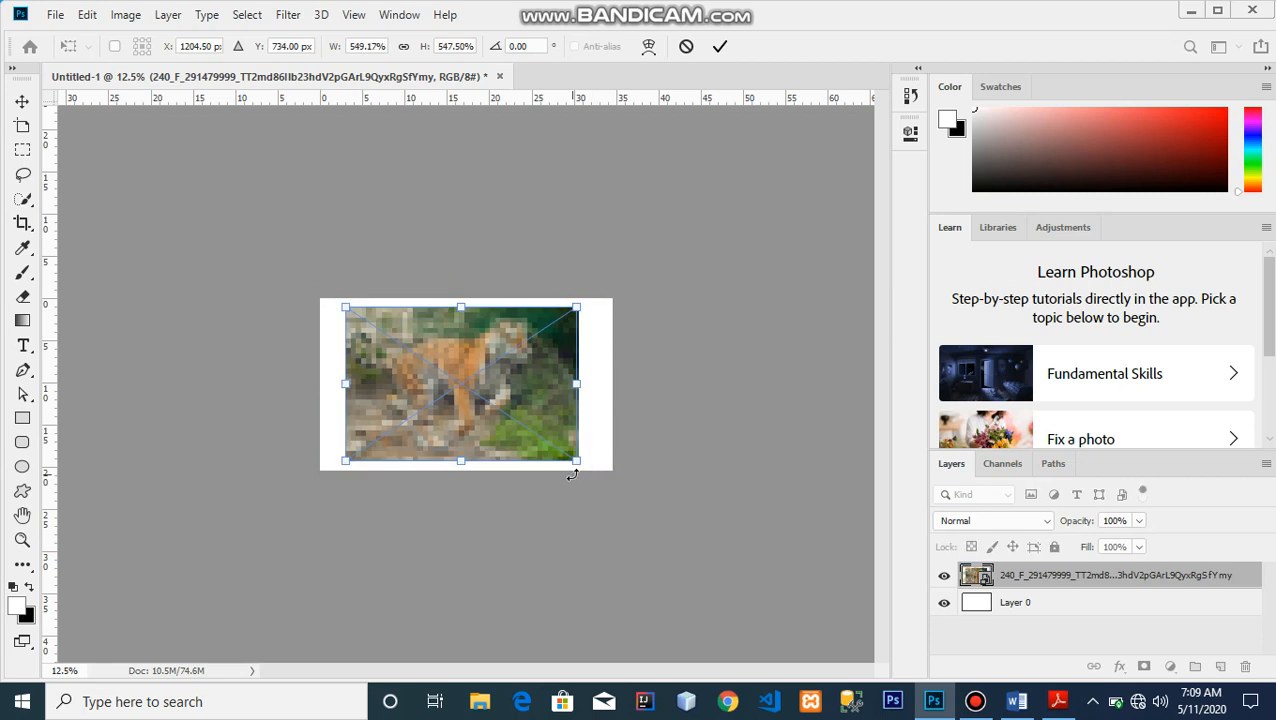
pyautogui.press('Return')
pyautogui.hotkey('ctrl', '+')
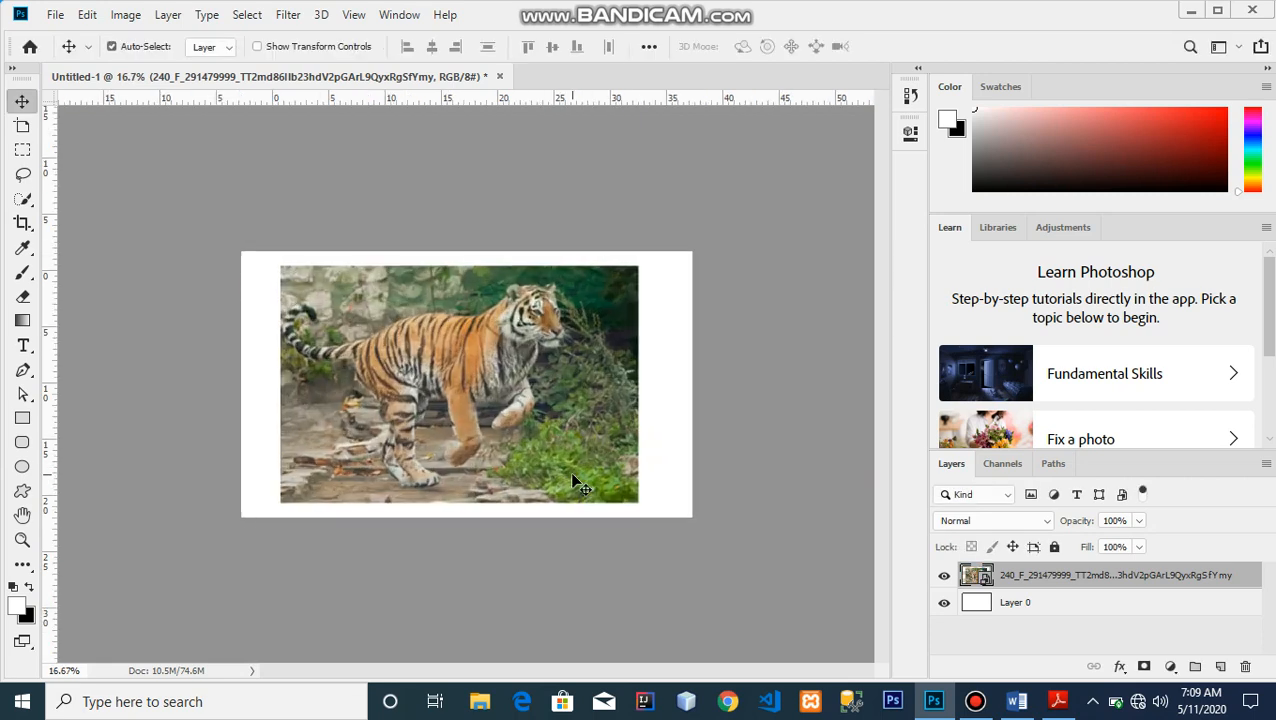
pyautogui.hotkey('ctrl', '+')
pyautogui.hotkey('ctrl', '+')
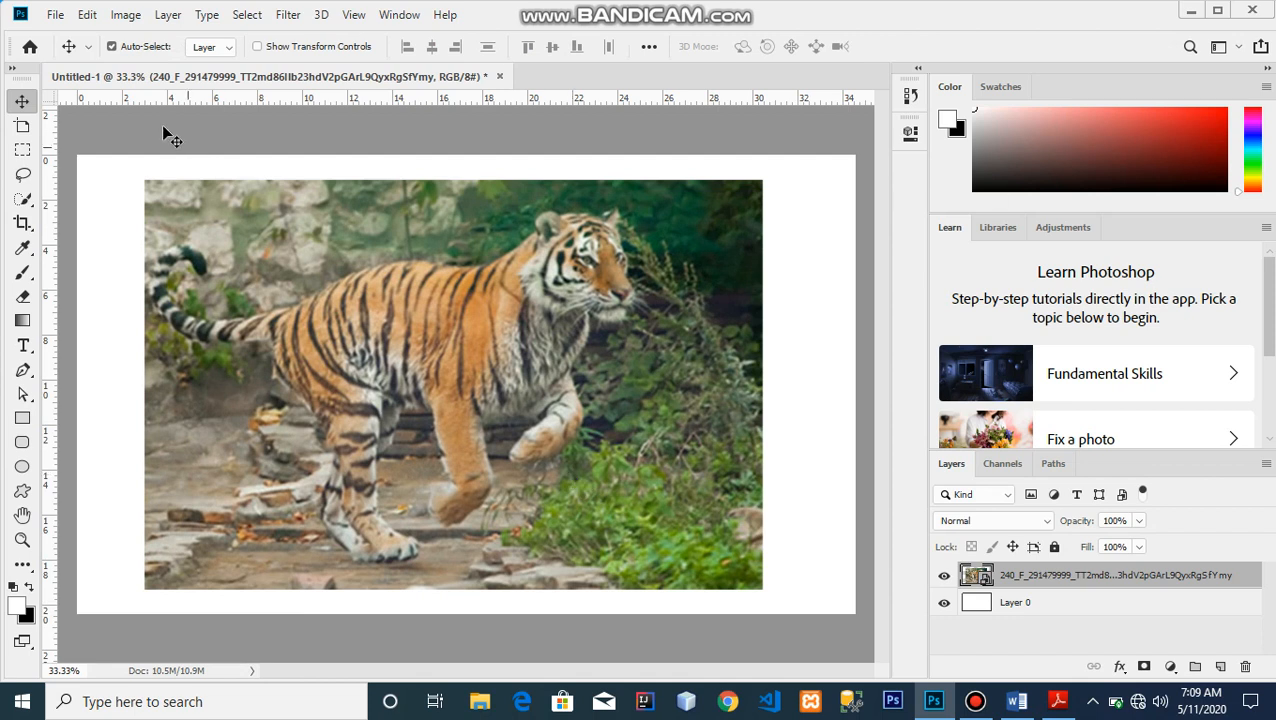
pyautogui.click(52, 15)
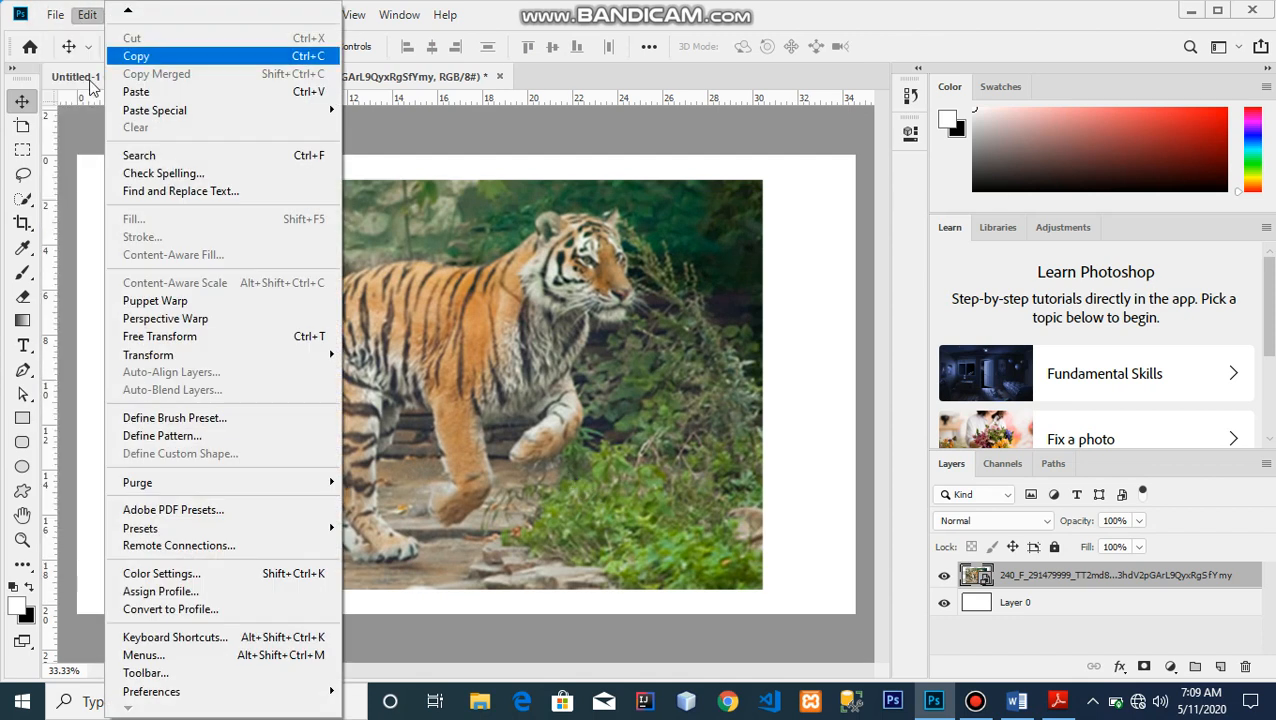
pyautogui.moveTo(87, 14)
pyautogui.click(820, 331)
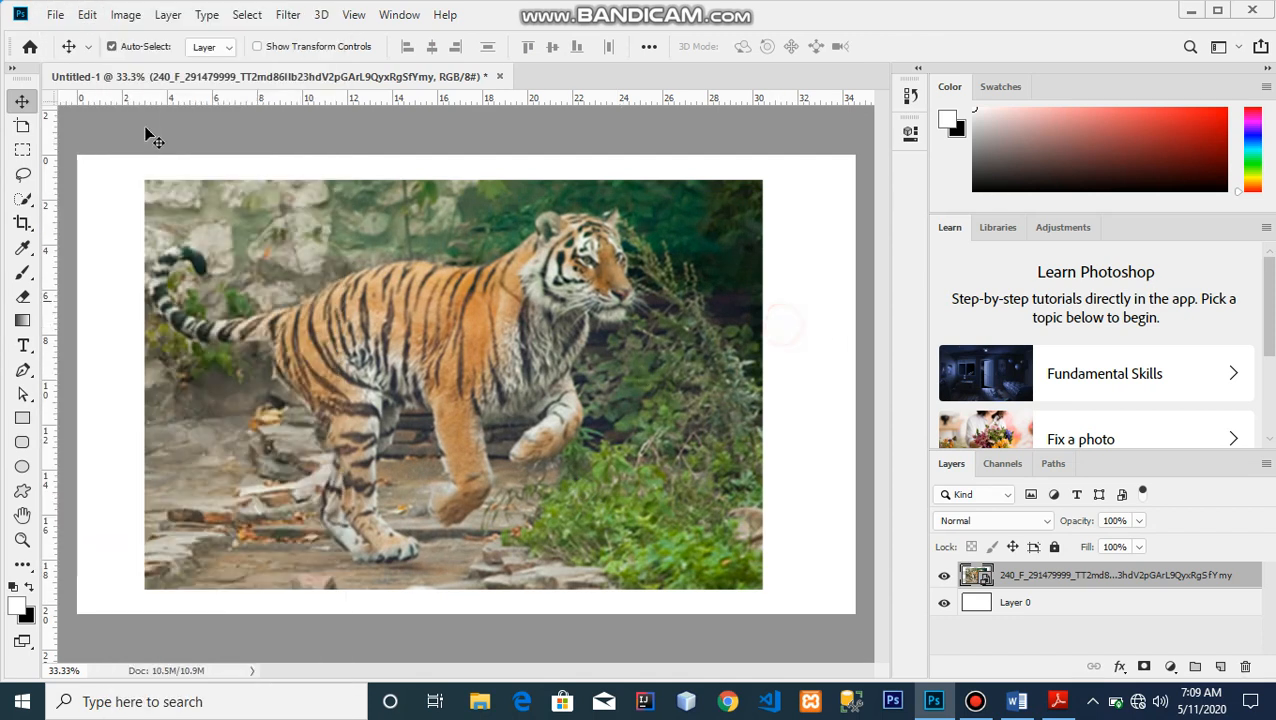
pyautogui.click(55, 14)
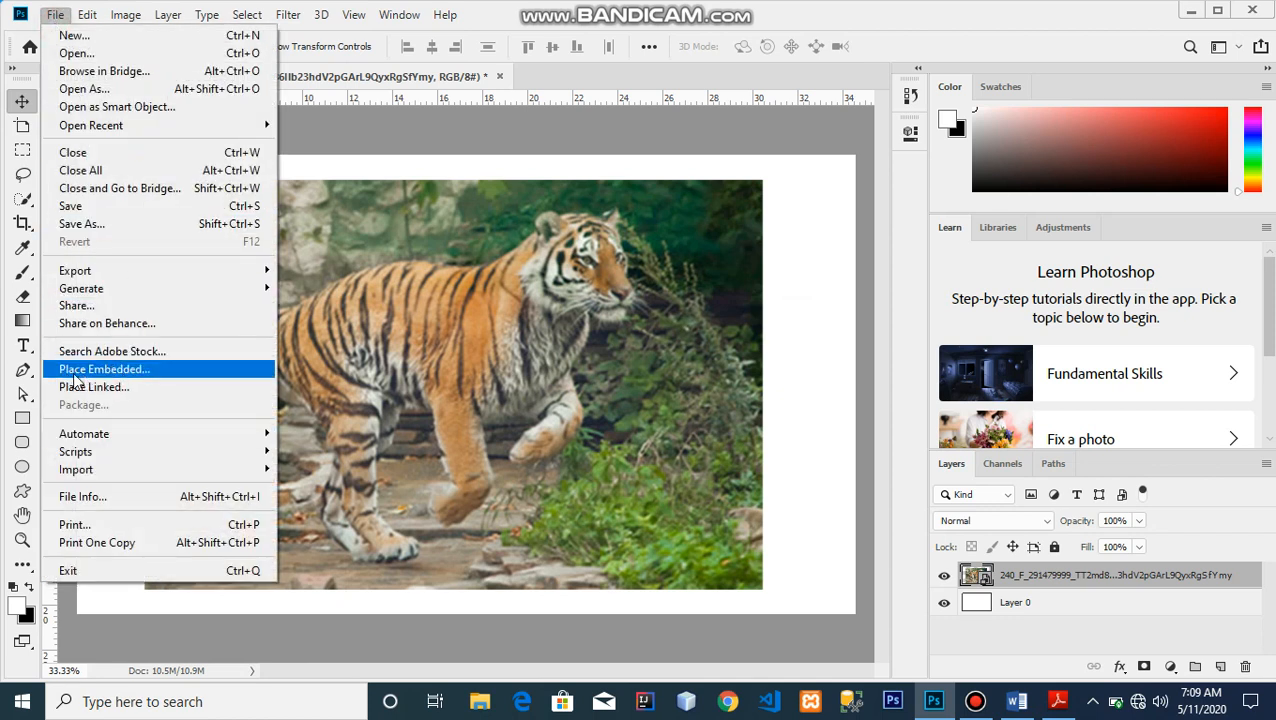
pyautogui.click(596, 382)
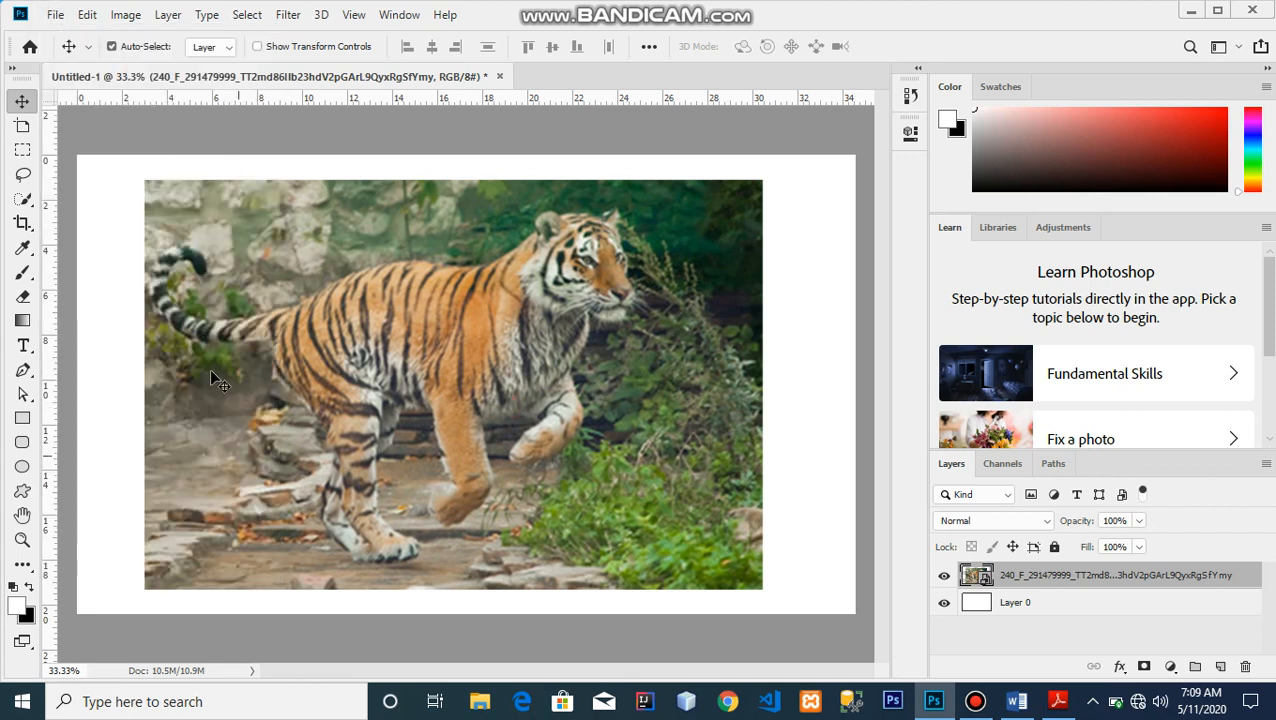